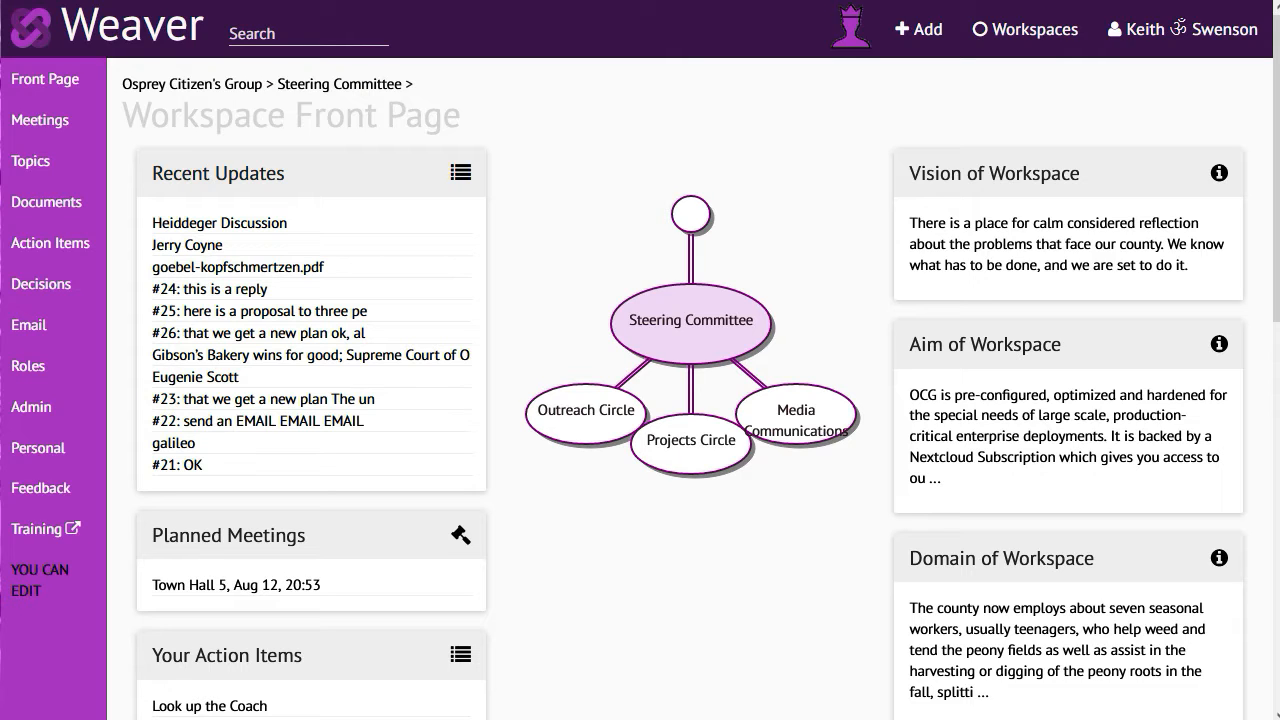
# Open the Heiddeger Discussion topic in the Steering Committee workspace and review its article and existing comments
pyautogui.click(29, 162)
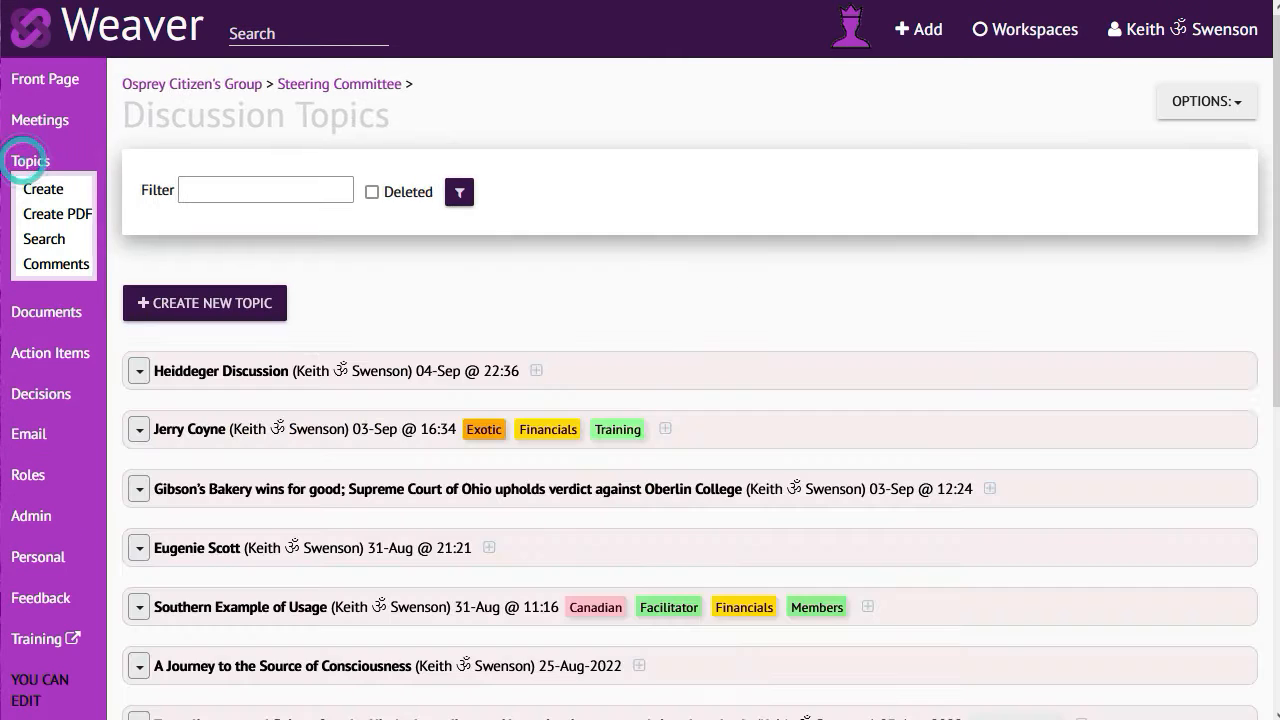
pyautogui.click(229, 376)
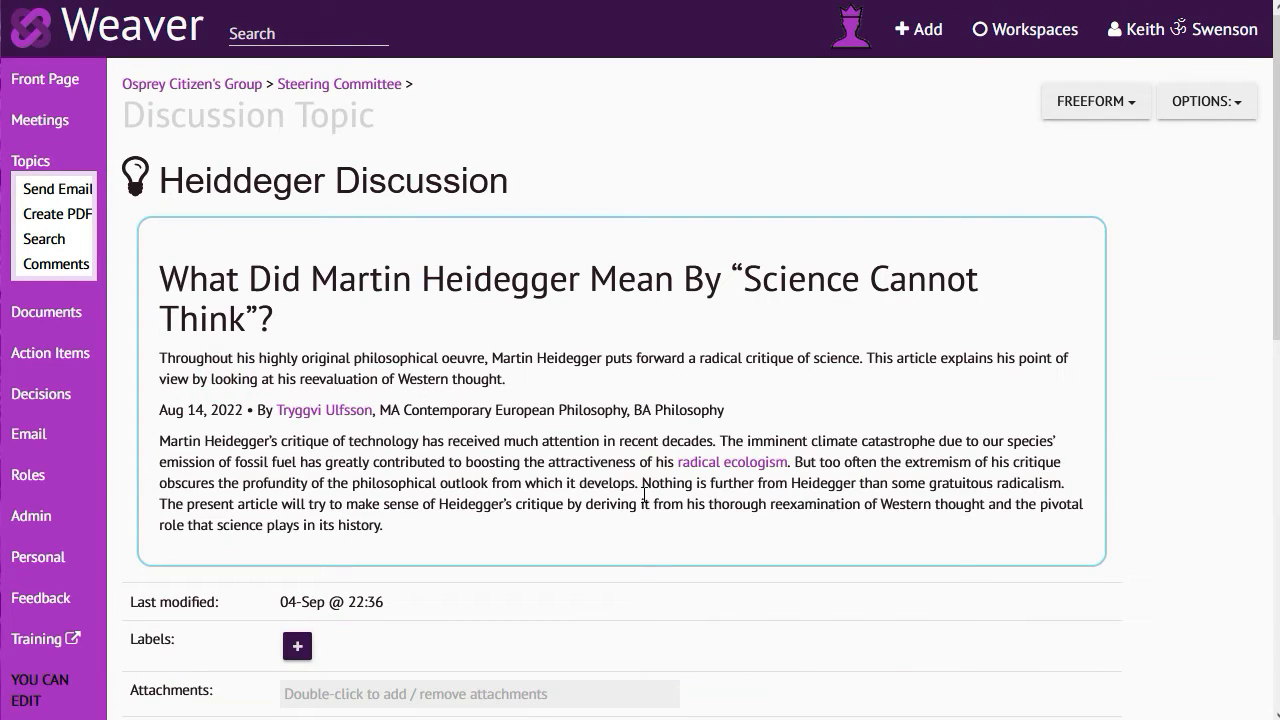
pyautogui.scroll(-9, 569, 470)
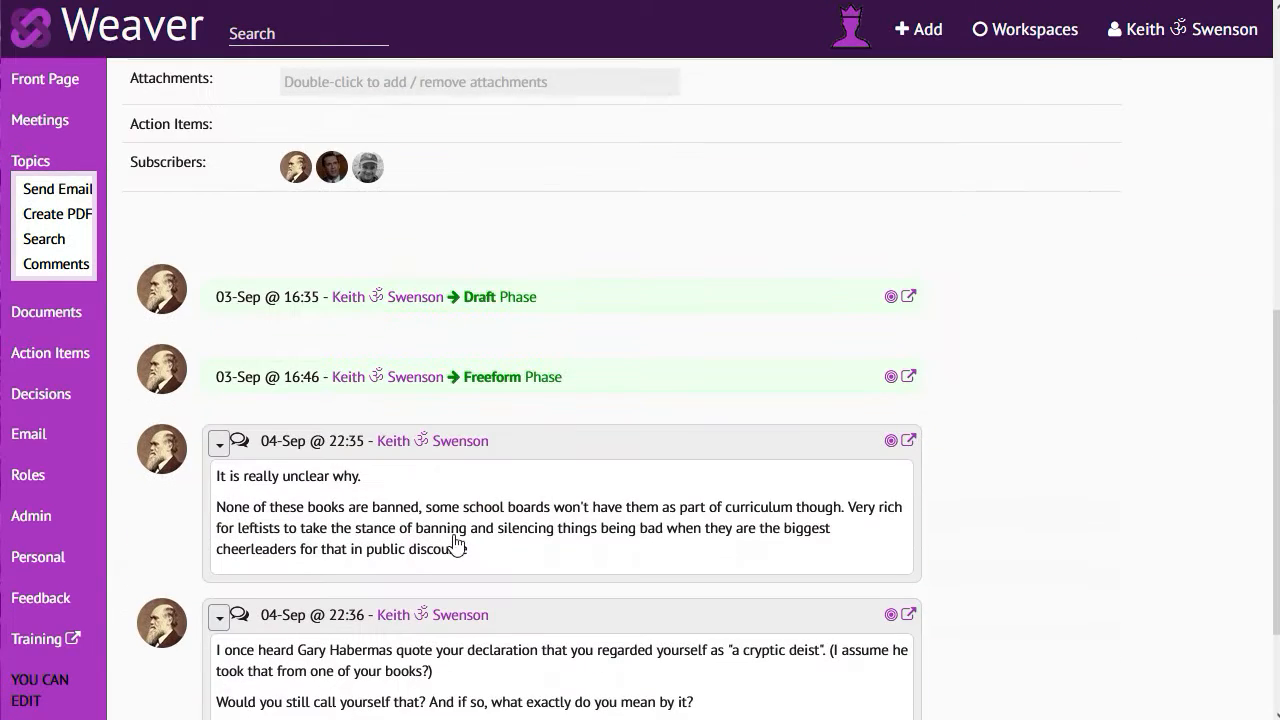
pyautogui.scroll(9, 486, 540)
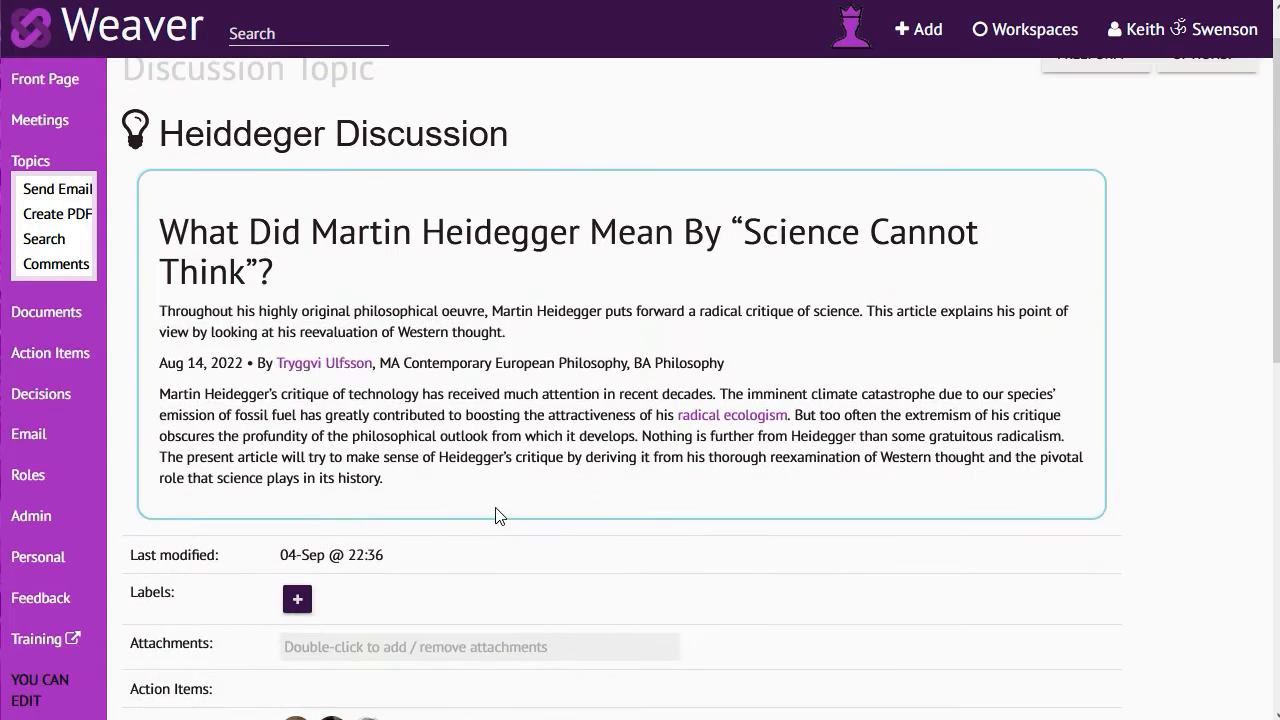
pyautogui.scroll(1, 495, 512)
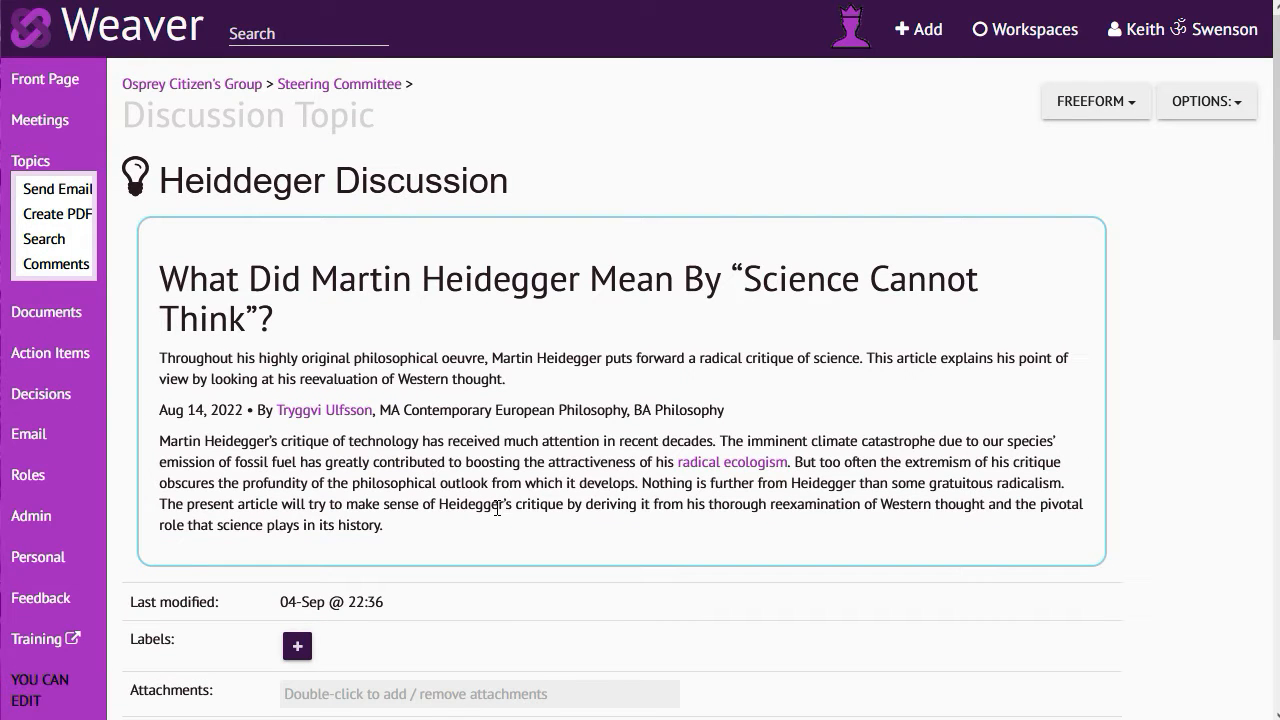
pyautogui.scroll(-9, 490, 508)
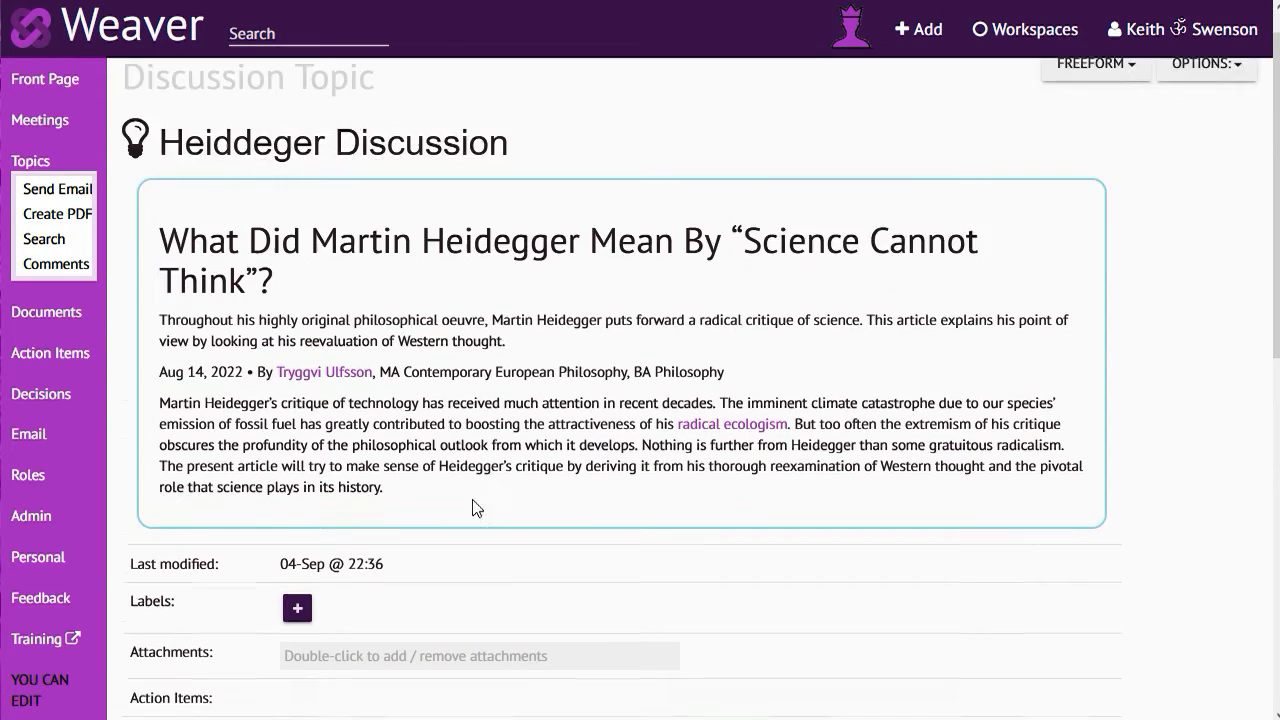
# Add a comment to the topic reading "What are you thinking of doing for this?" and post it with email notification
pyautogui.click(300, 654)
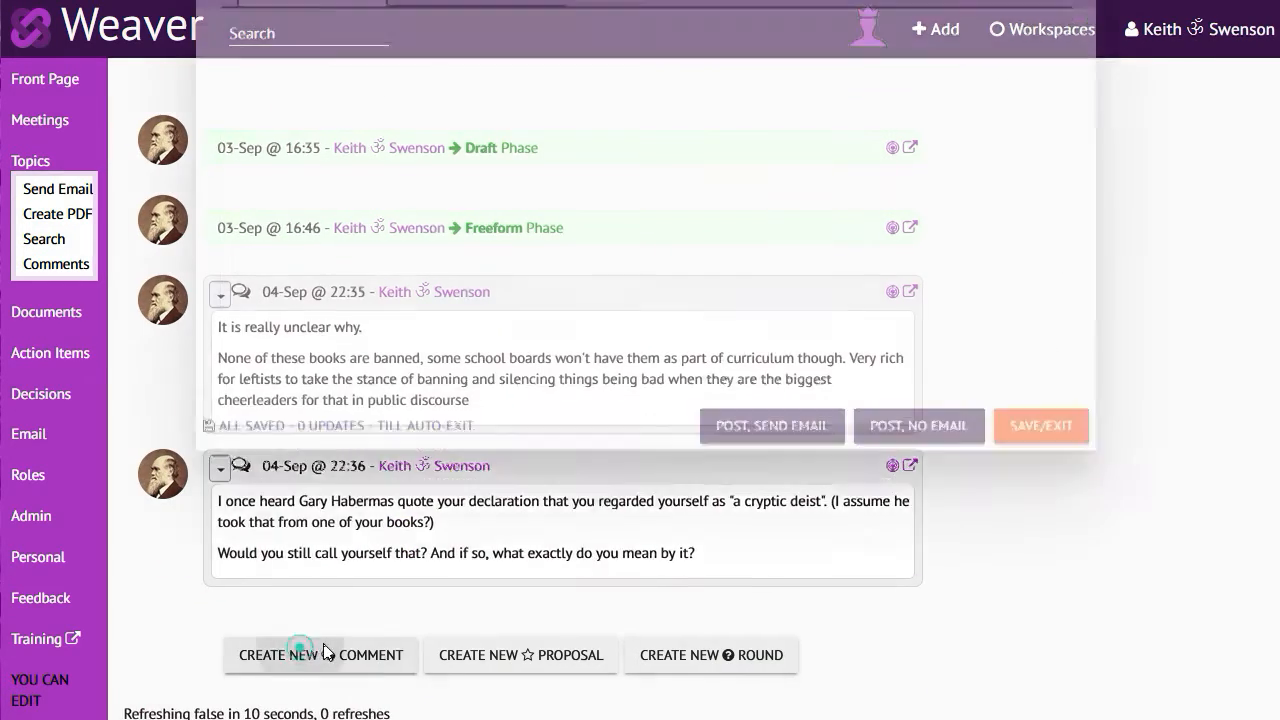
pyautogui.click(405, 340)
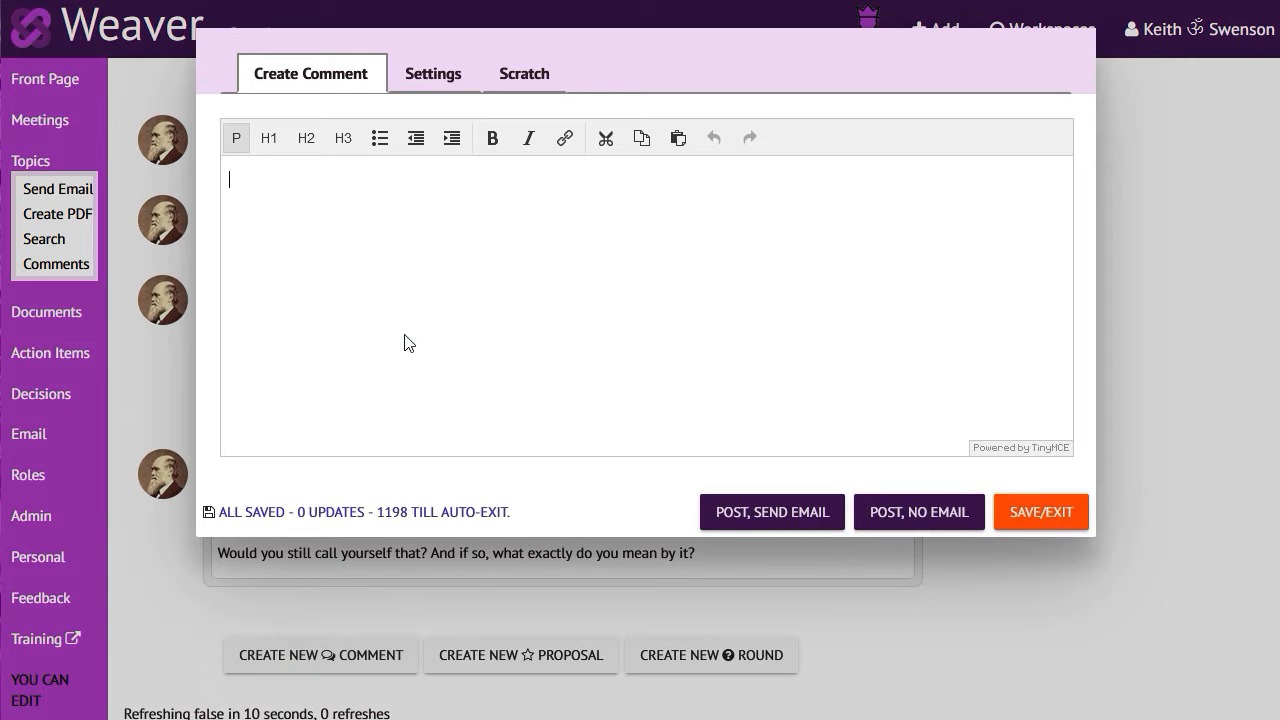
pyautogui.write('What are you thinking of doing for this?')
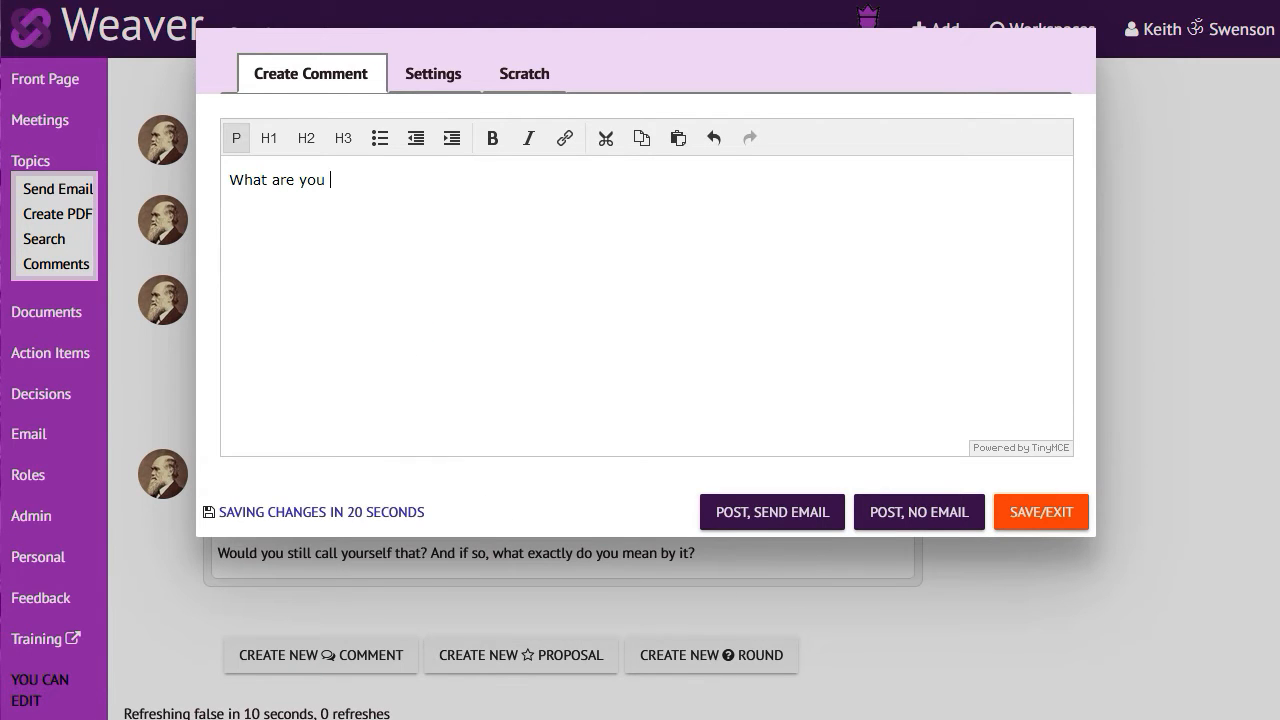
pyautogui.click(770, 514)
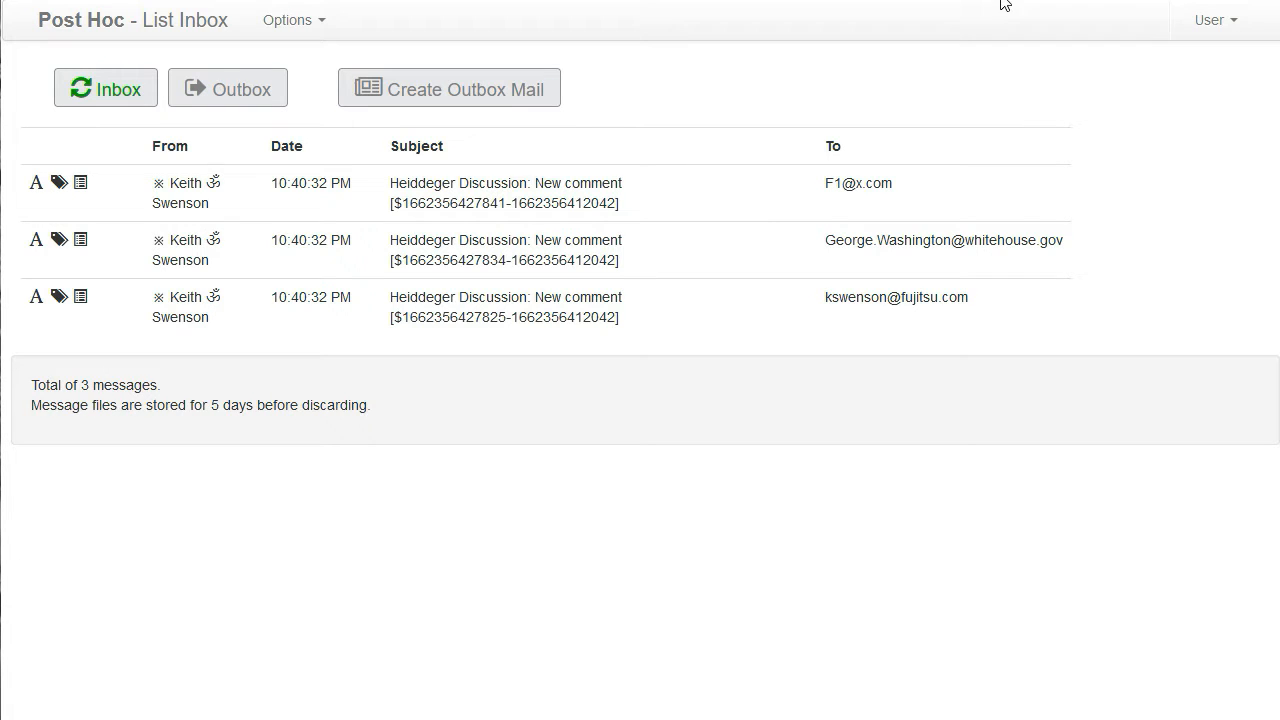
# In Post Hoc, open the first new-comment notification and check where its sender, workspace, online message and topic links lead
pyautogui.click(467, 191)
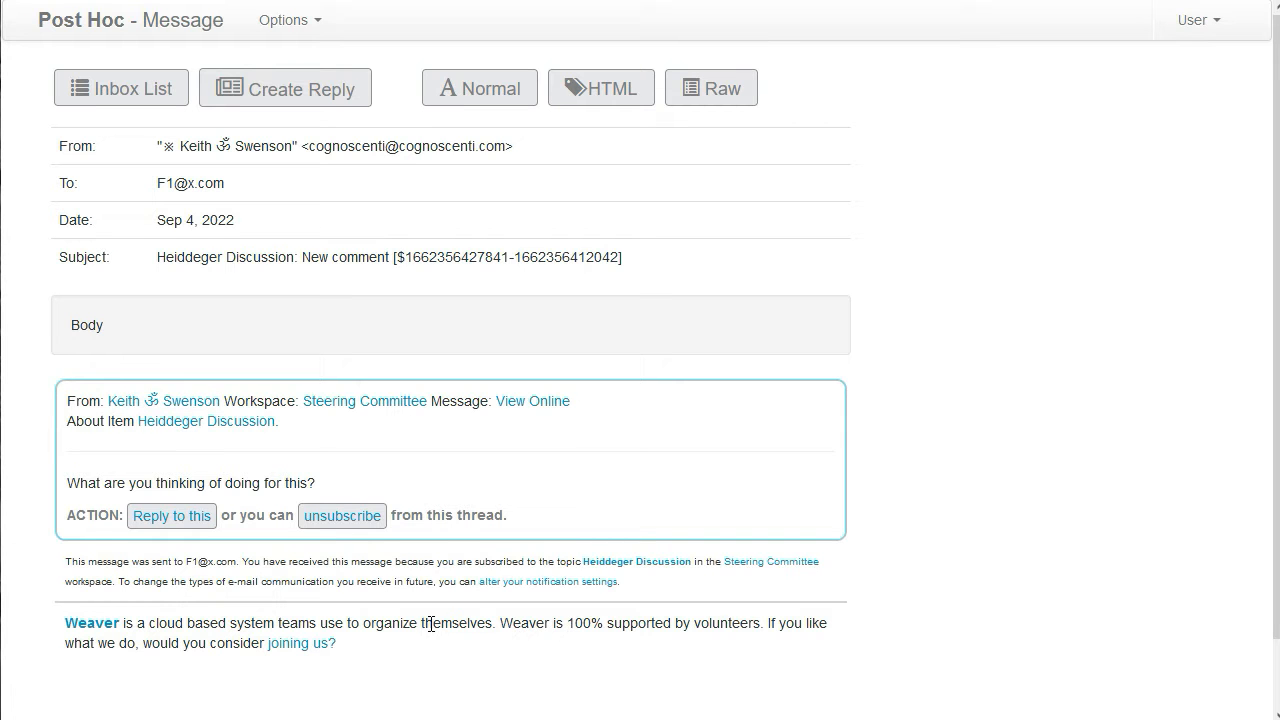
pyautogui.click(167, 406)
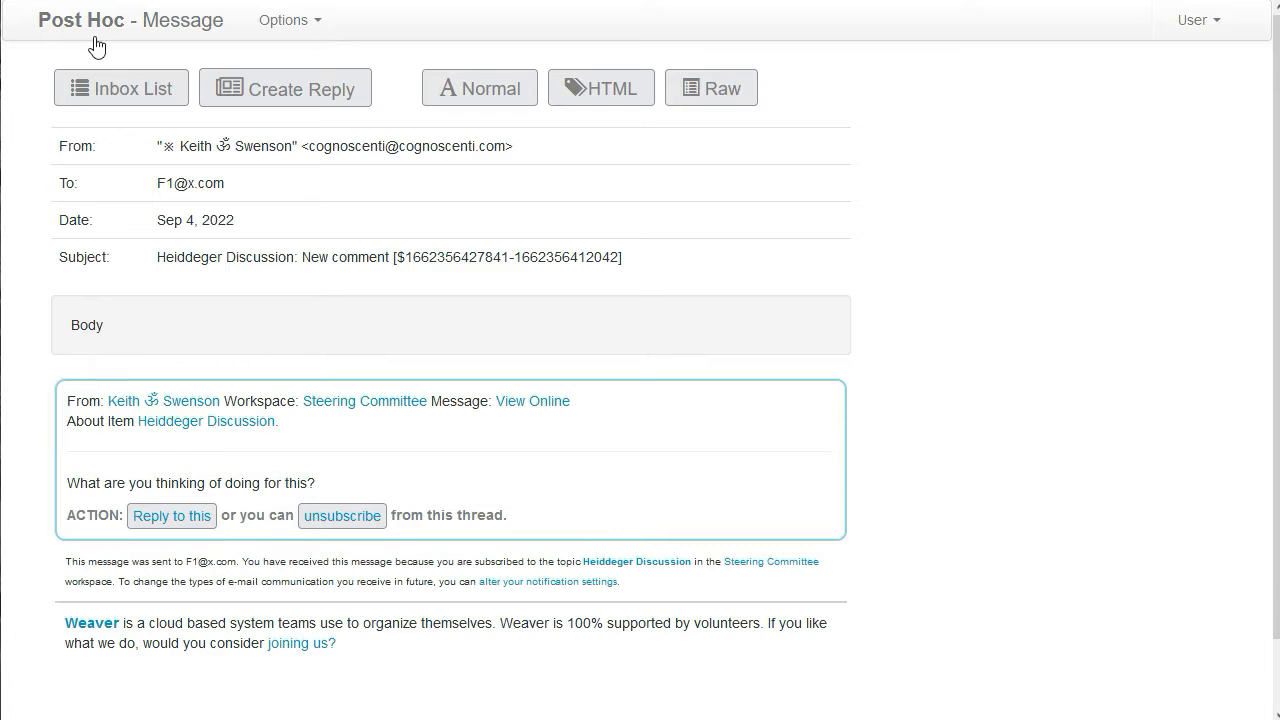
pyautogui.click(343, 403)
pyautogui.click(533, 404)
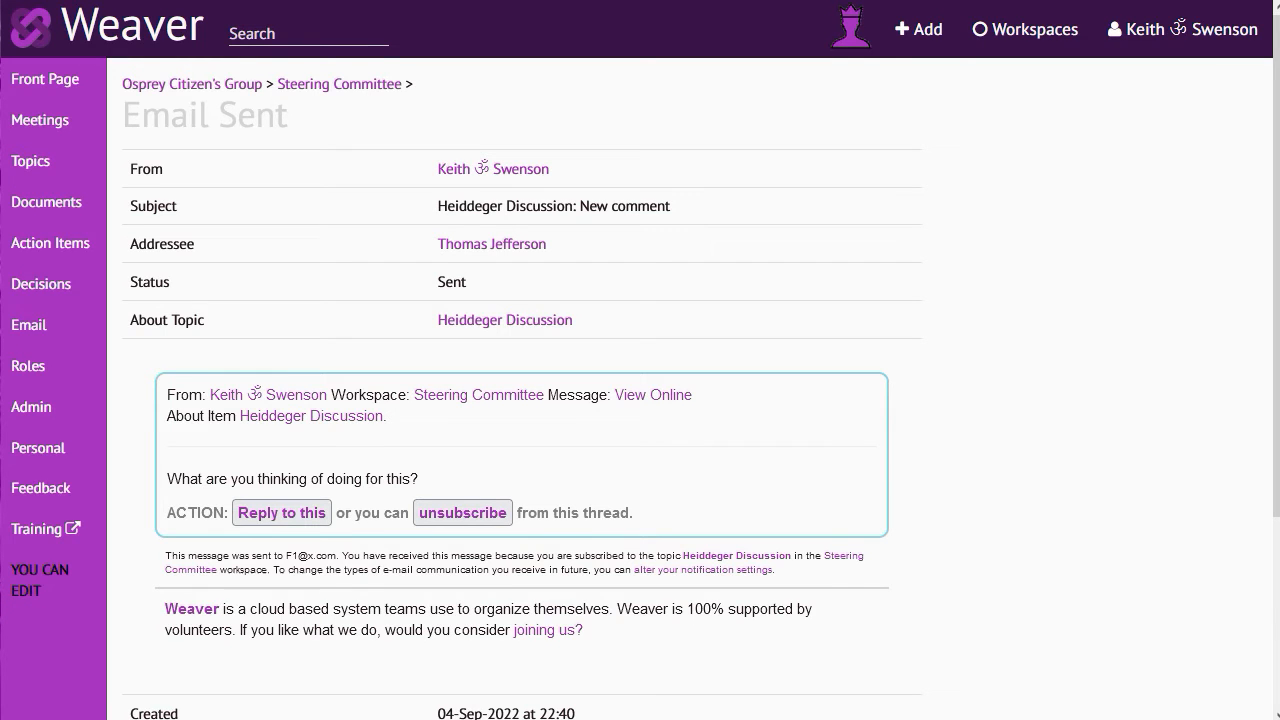
pyautogui.click(100, 1)
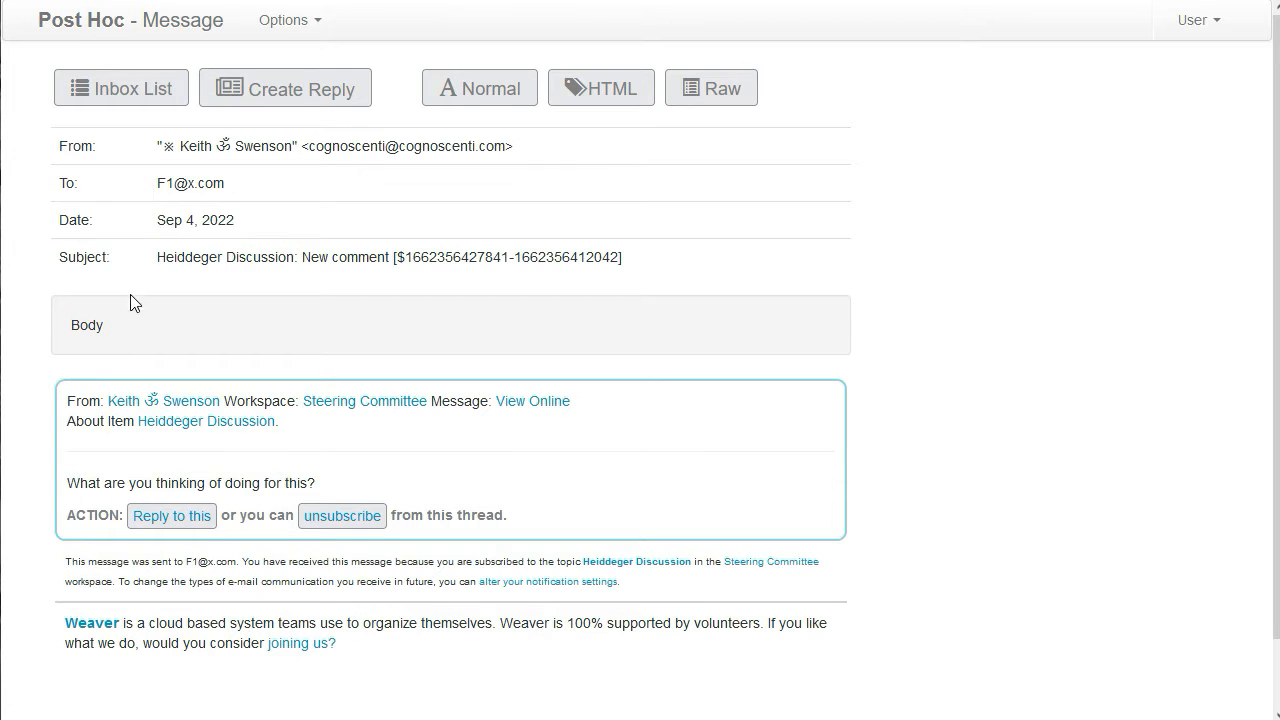
pyautogui.click(180, 423)
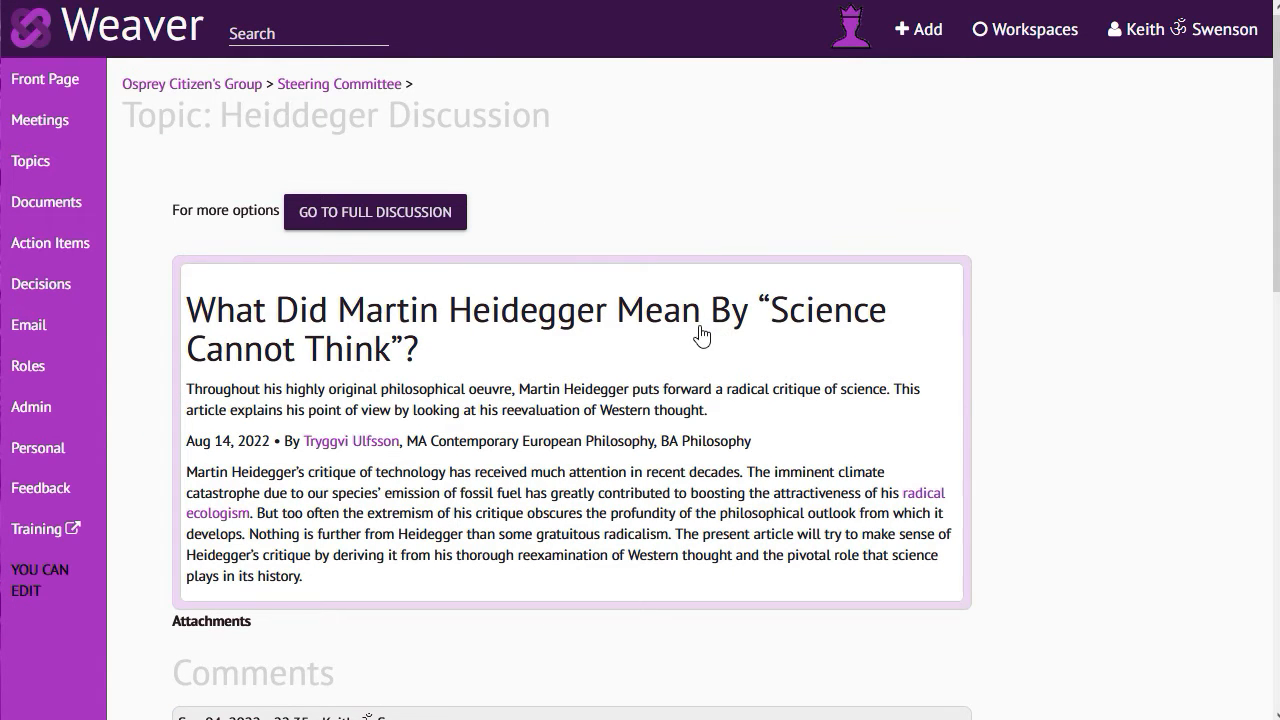
pyautogui.scroll(-7, 700, 334)
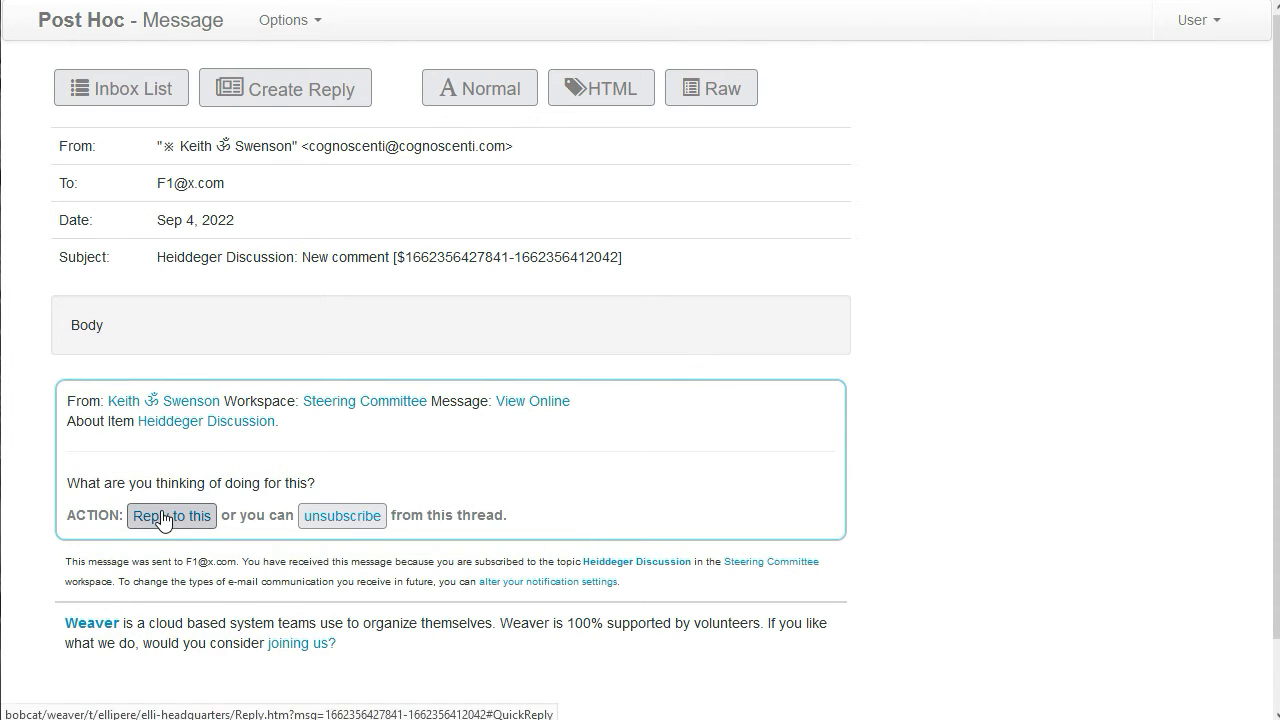
# Answer the comment through the notification's reply link with the quick reply "This is a reply" and send it
pyautogui.click(163, 517)
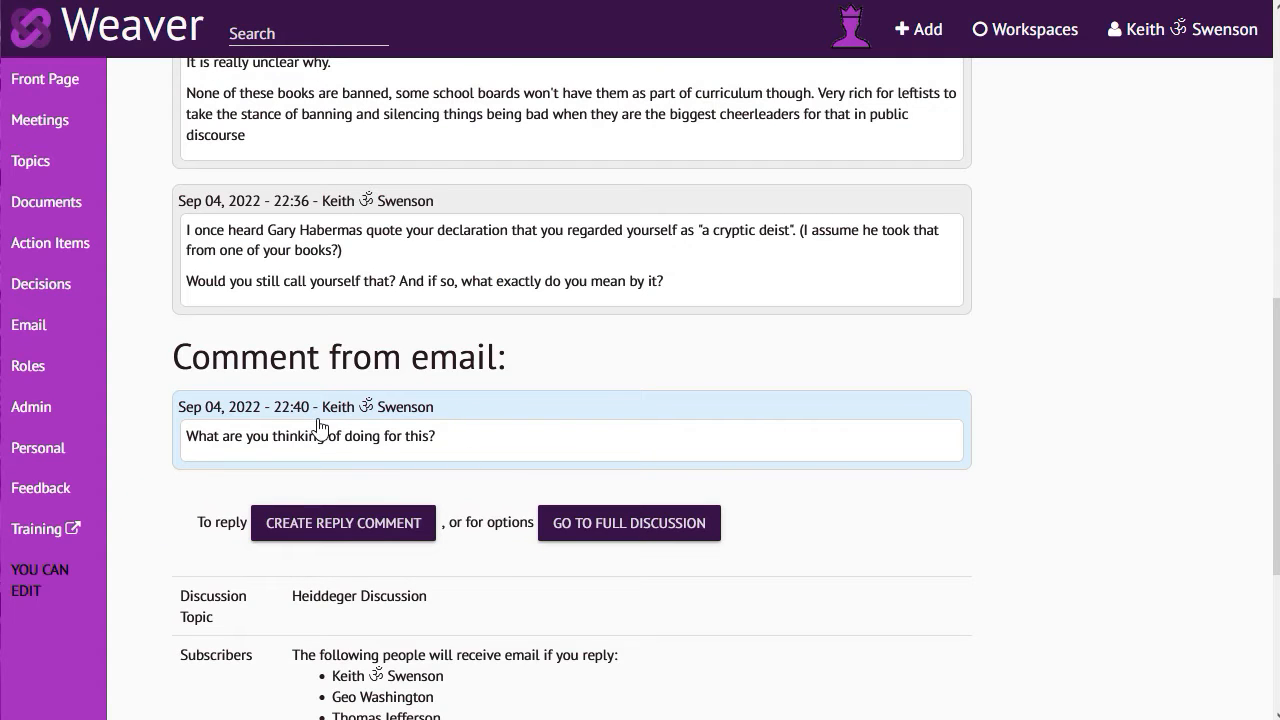
pyautogui.click(315, 522)
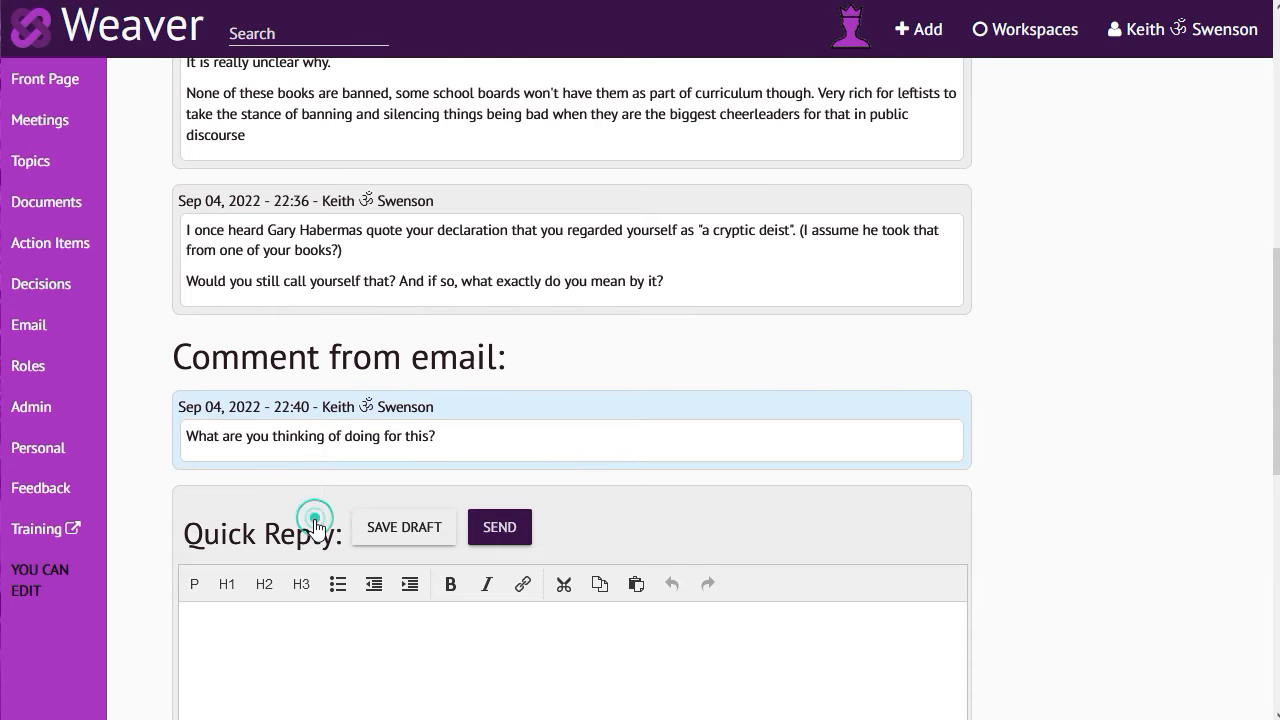
pyautogui.scroll(-3, 289, 623)
pyautogui.click(293, 422)
pyautogui.write('This is a')
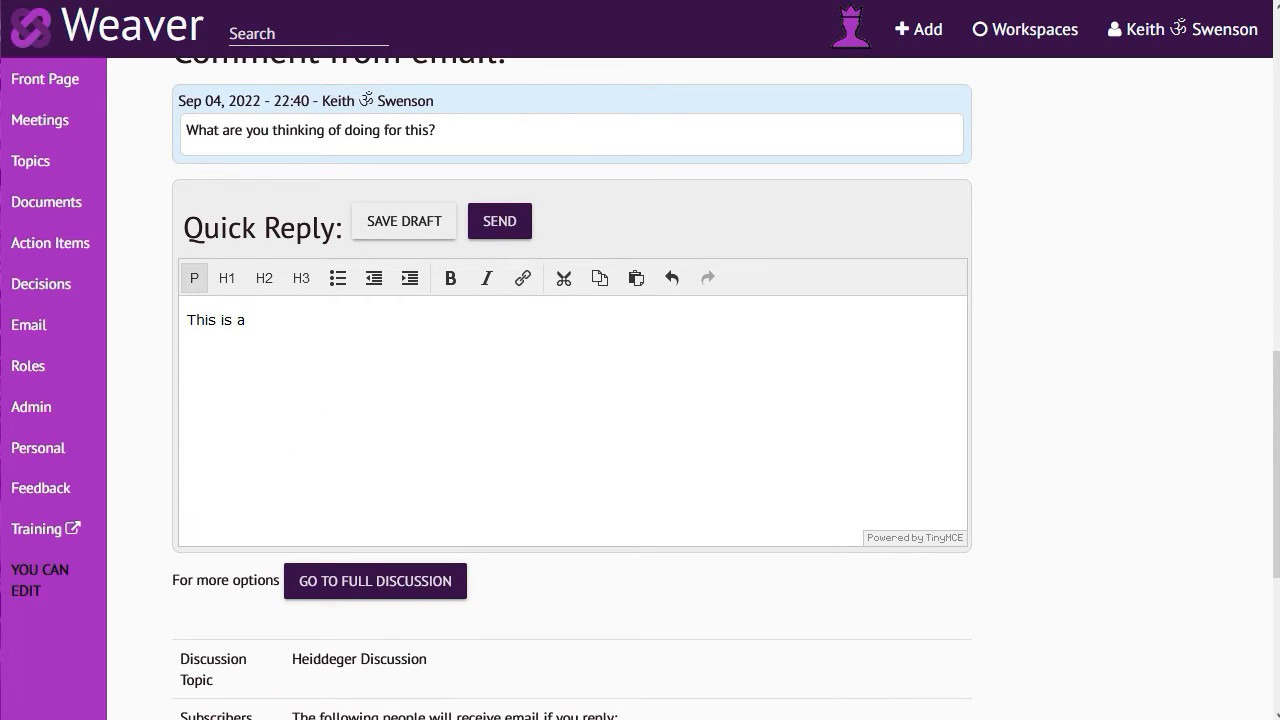
pyautogui.write(' reply')
pyautogui.click(500, 221)
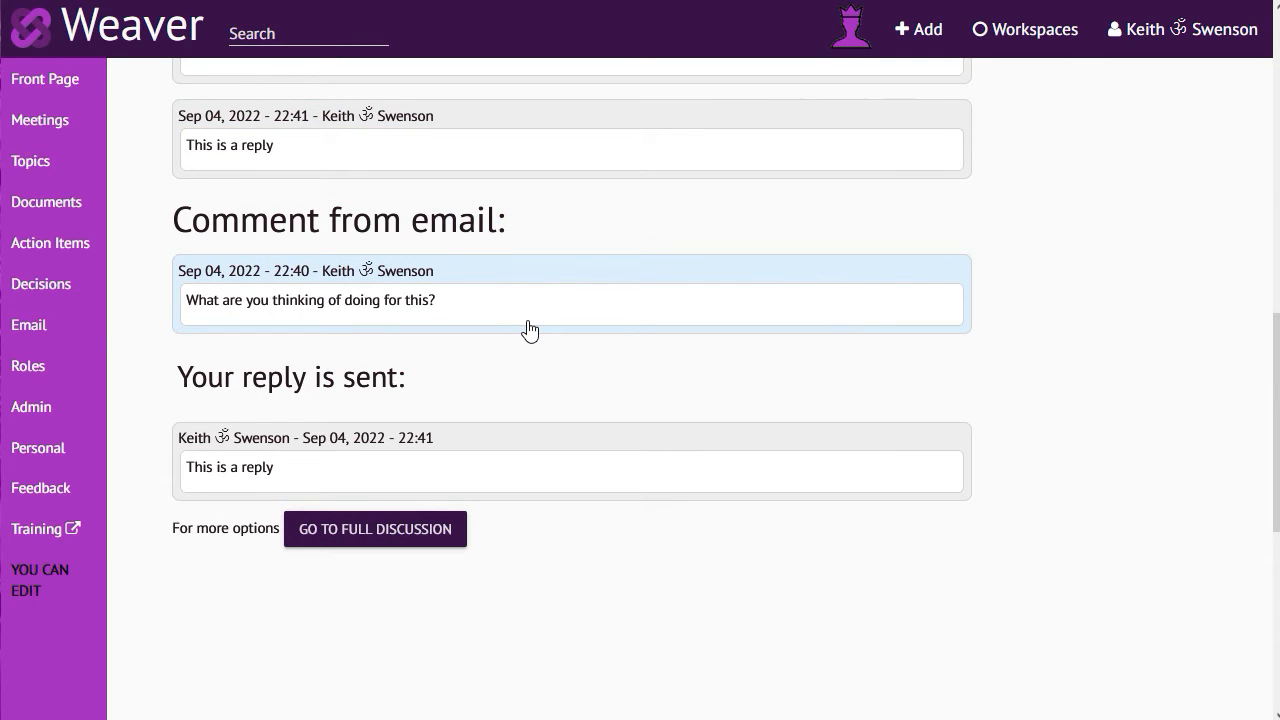
pyautogui.scroll(15, 530, 330)
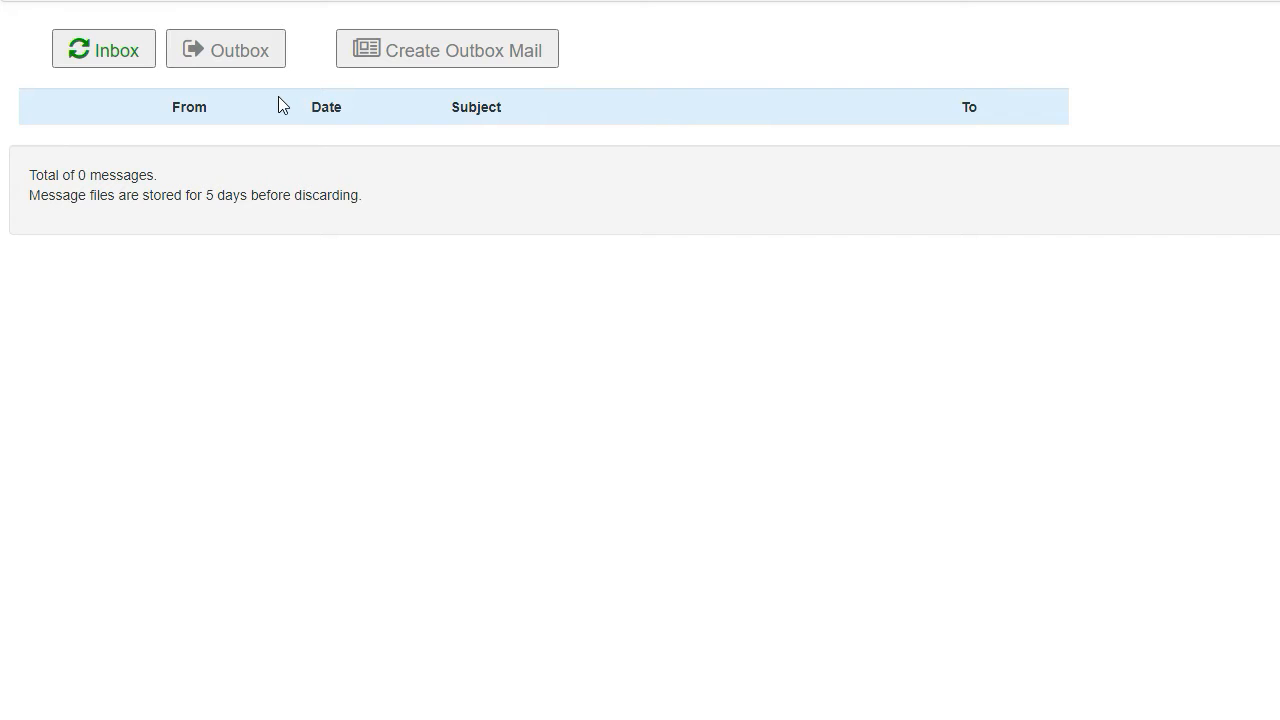
# Refresh the inbox in the logged-out browser, open the first notification and check its sender, workspace and online message links
pyautogui.click(106, 55)
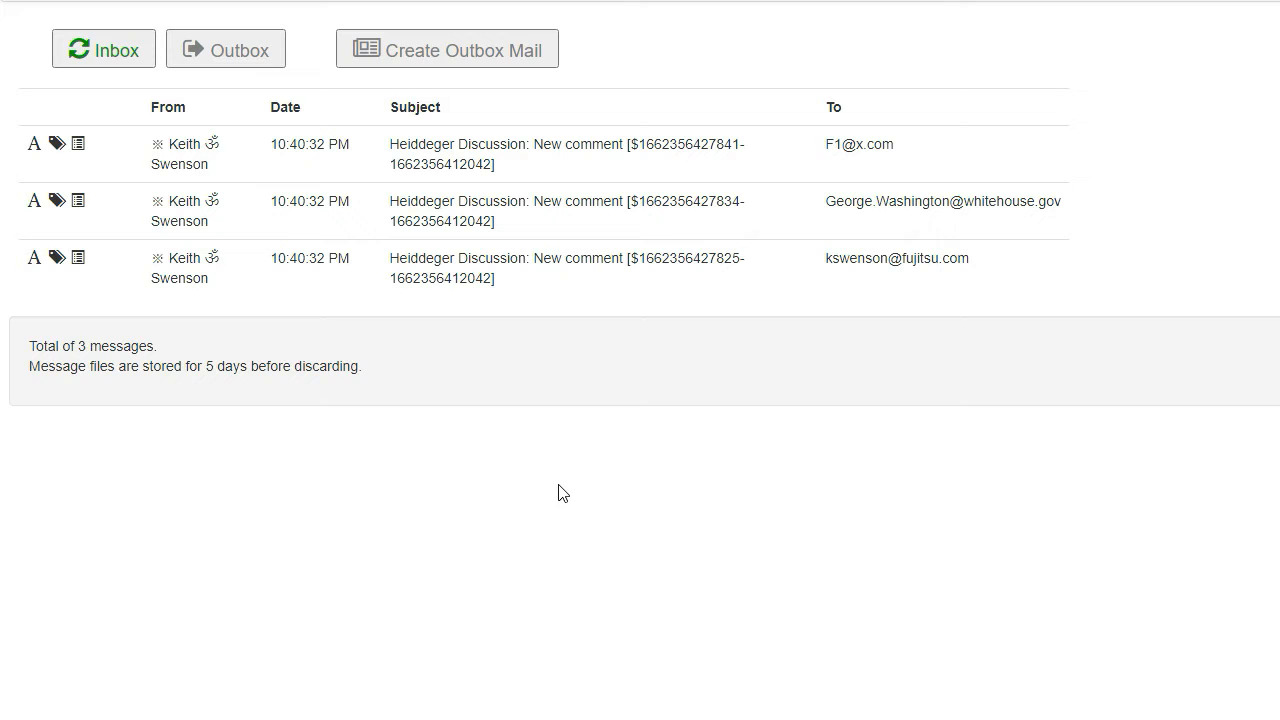
pyautogui.click(462, 153)
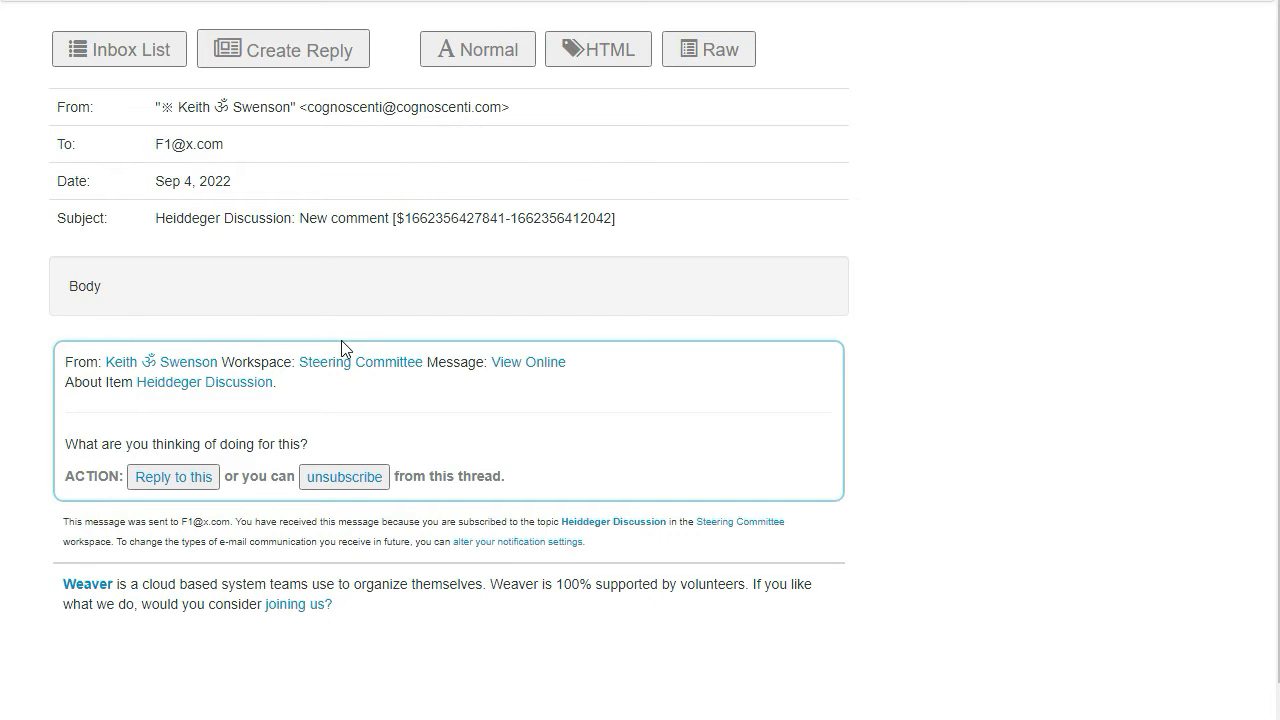
pyautogui.click(176, 364)
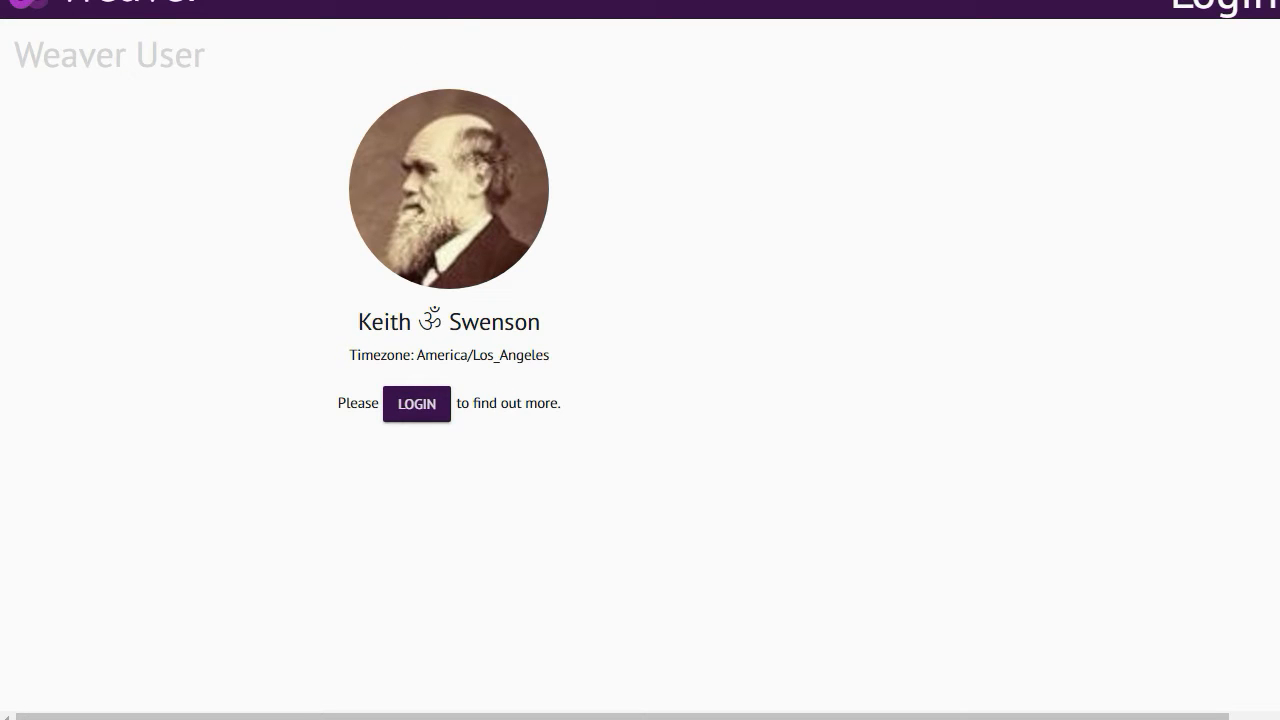
pyautogui.hotkey('alt', 'Left')
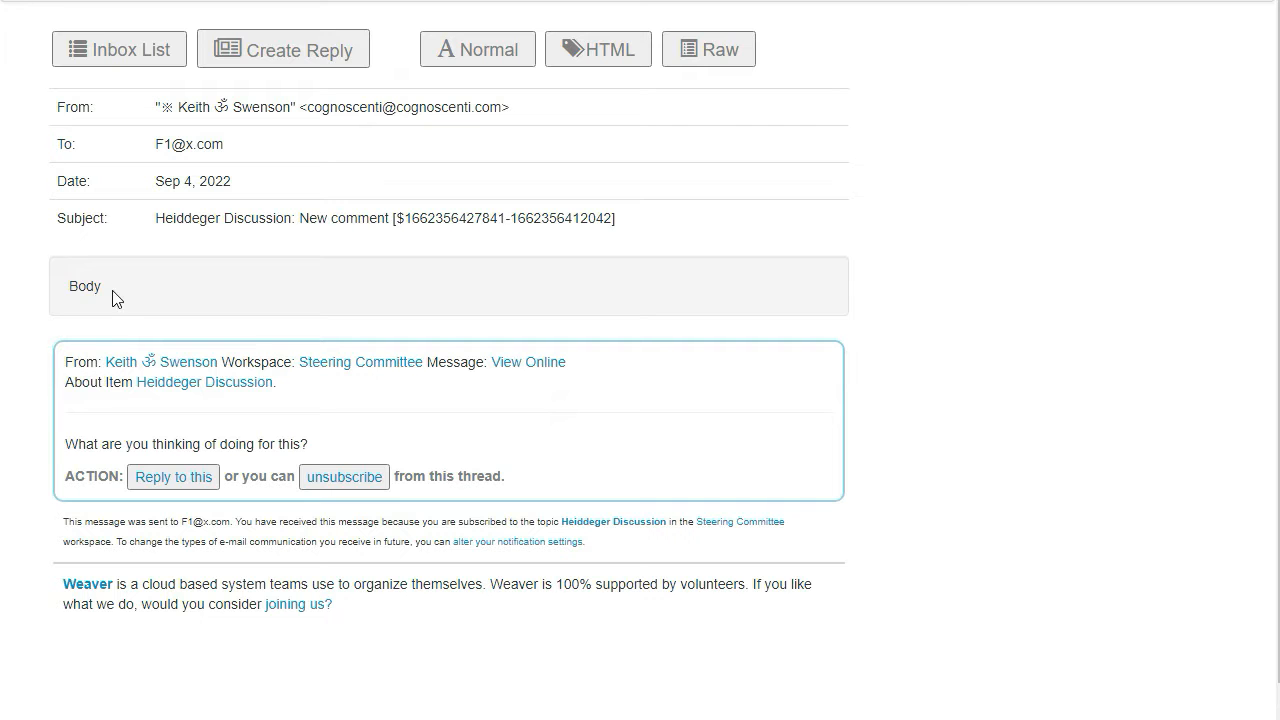
pyautogui.click(364, 363)
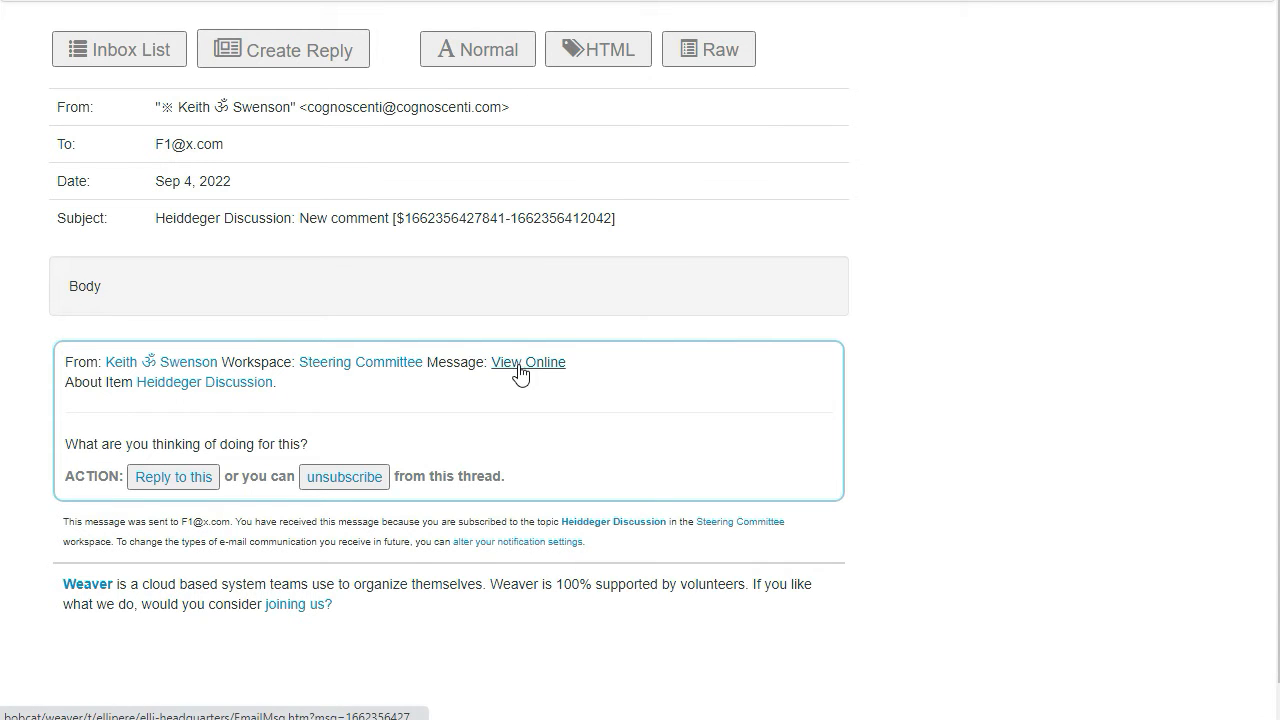
pyautogui.click(520, 366)
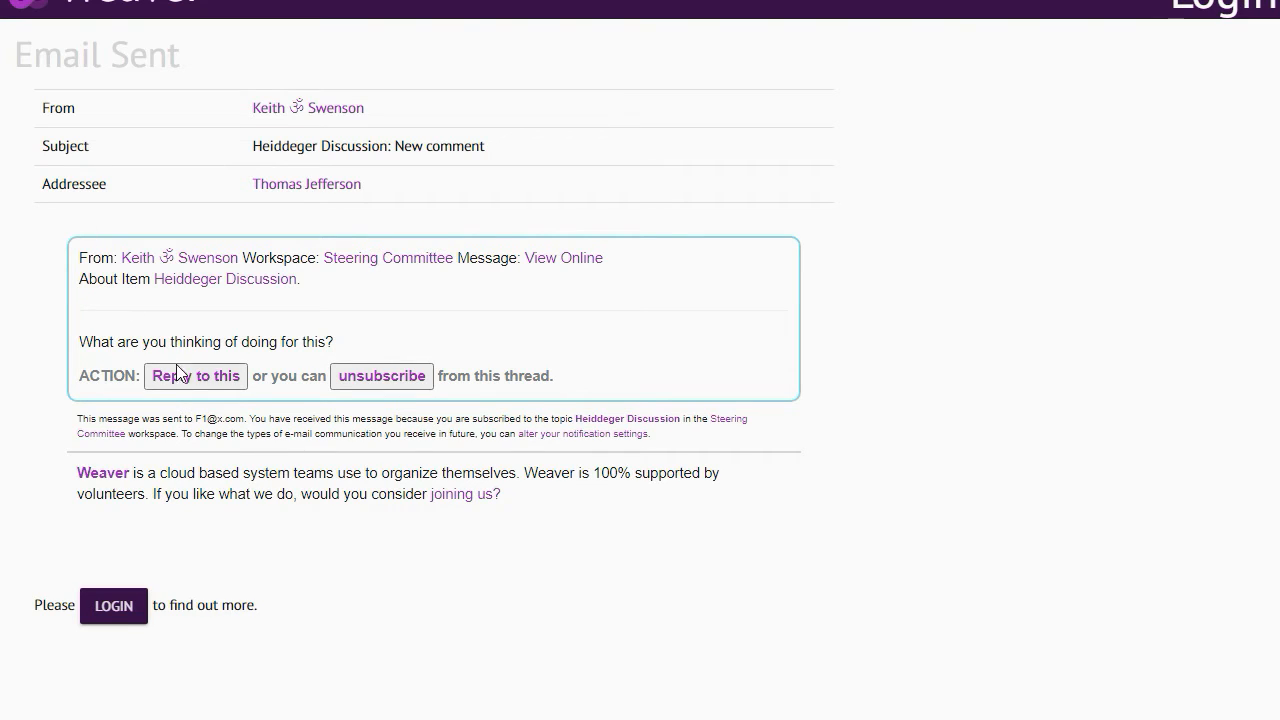
pyautogui.click(140, 1)
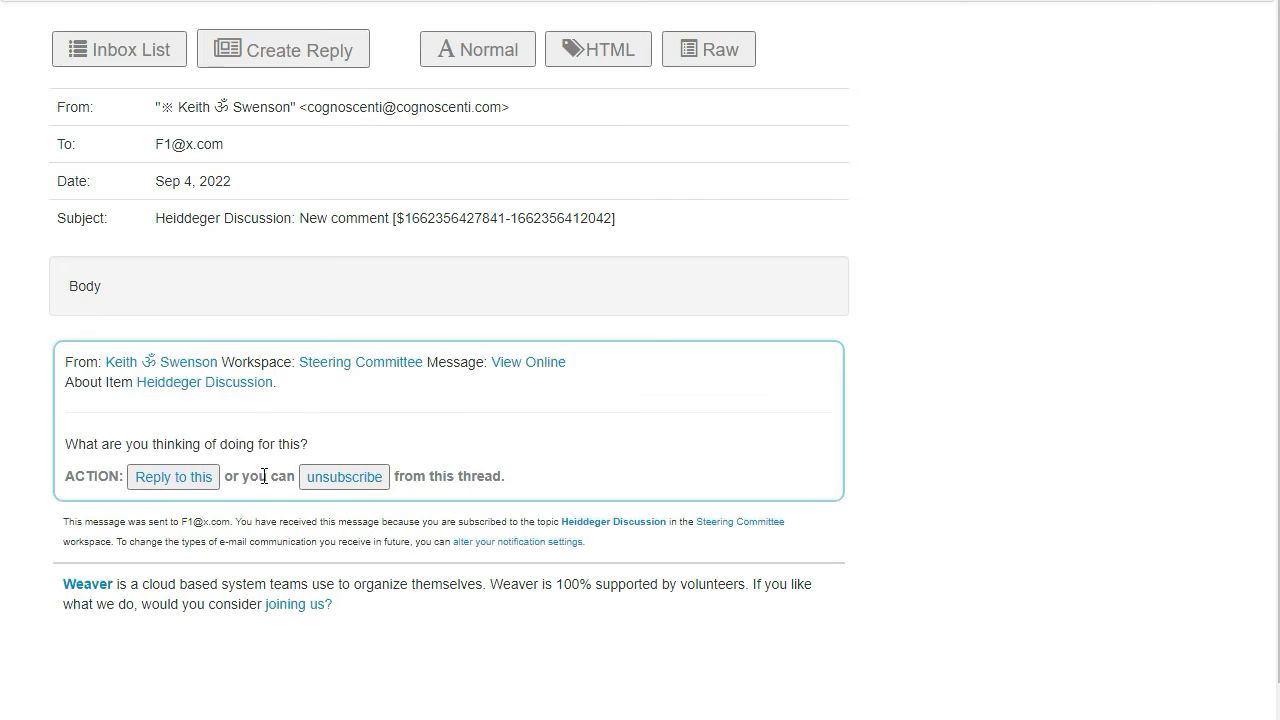
# From the notification, send the quick reply "This reply from a non logged in user." without logging in
pyautogui.click(175, 487)
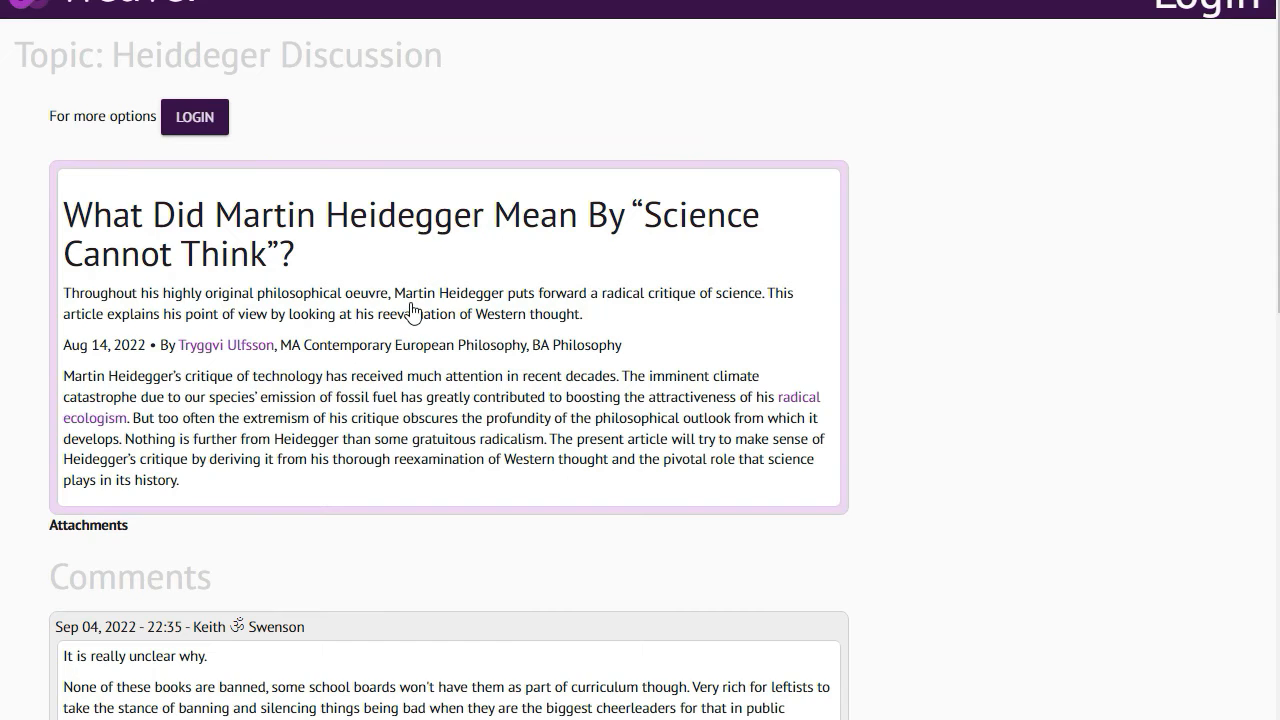
pyautogui.scroll(-4, 414, 314)
pyautogui.scroll(-2, 283, 409)
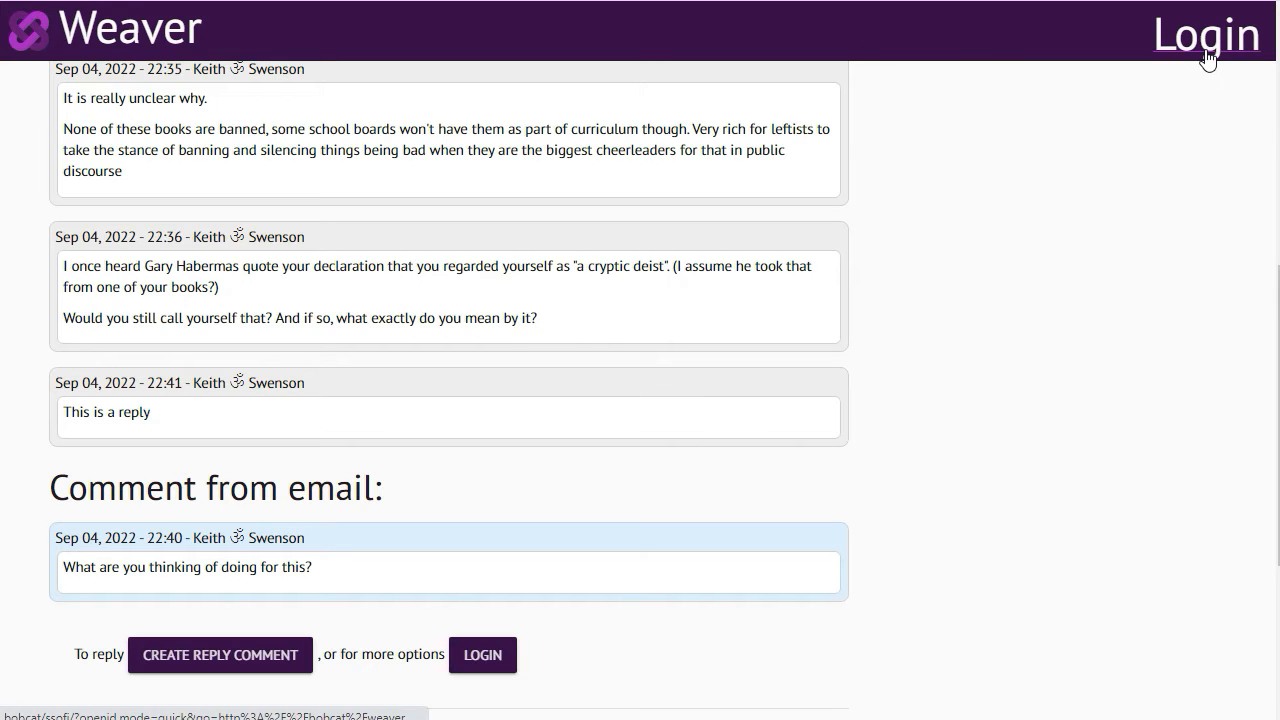
pyautogui.click(214, 655)
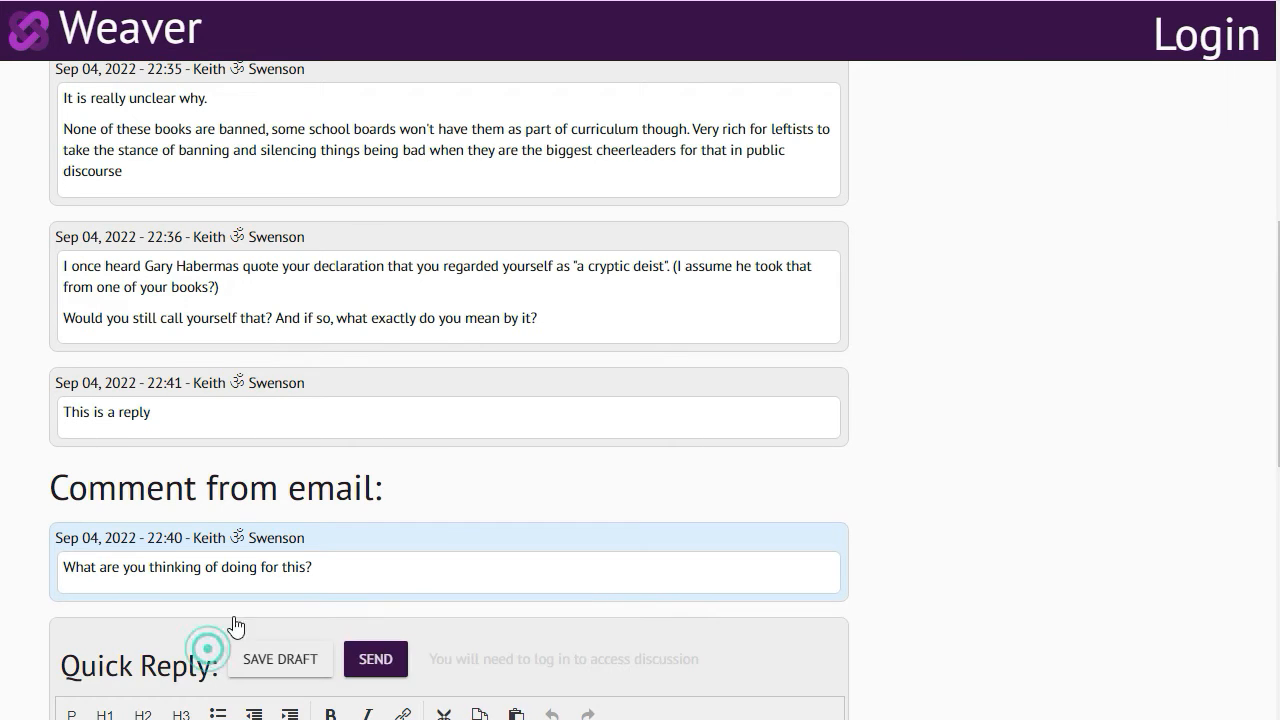
pyautogui.click(242, 526)
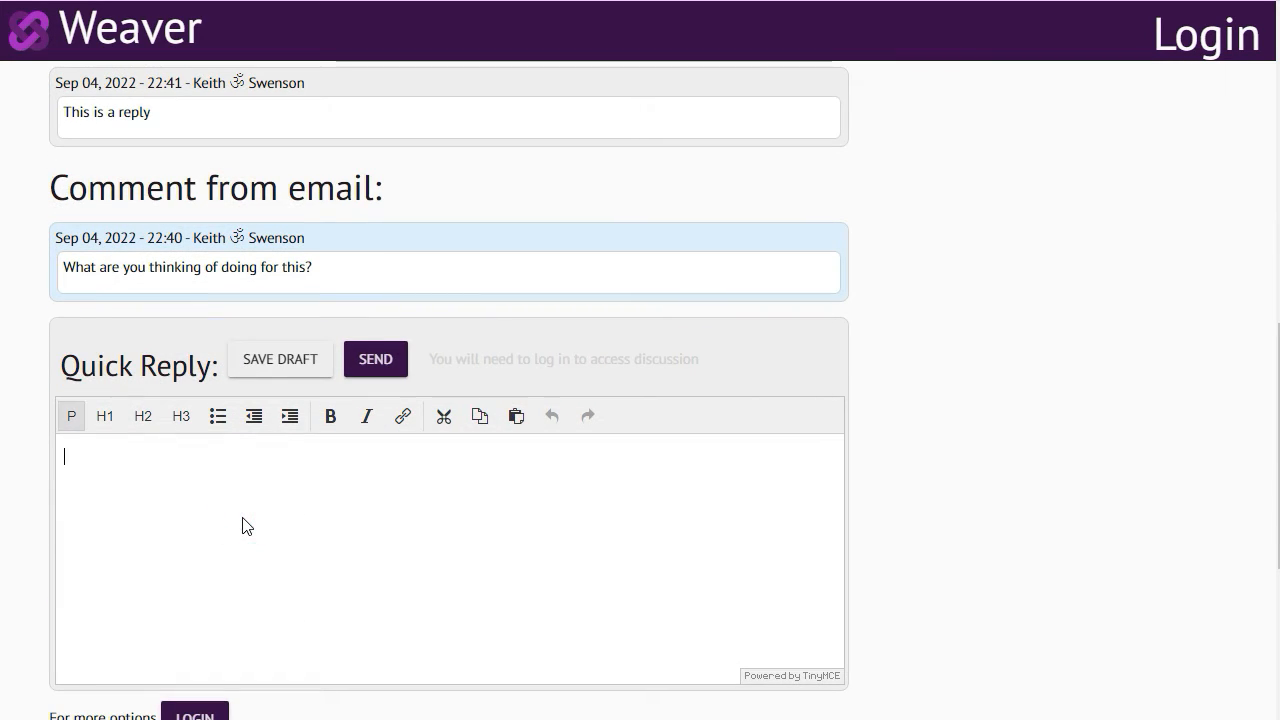
pyautogui.write('This reply from a non logged in user.')
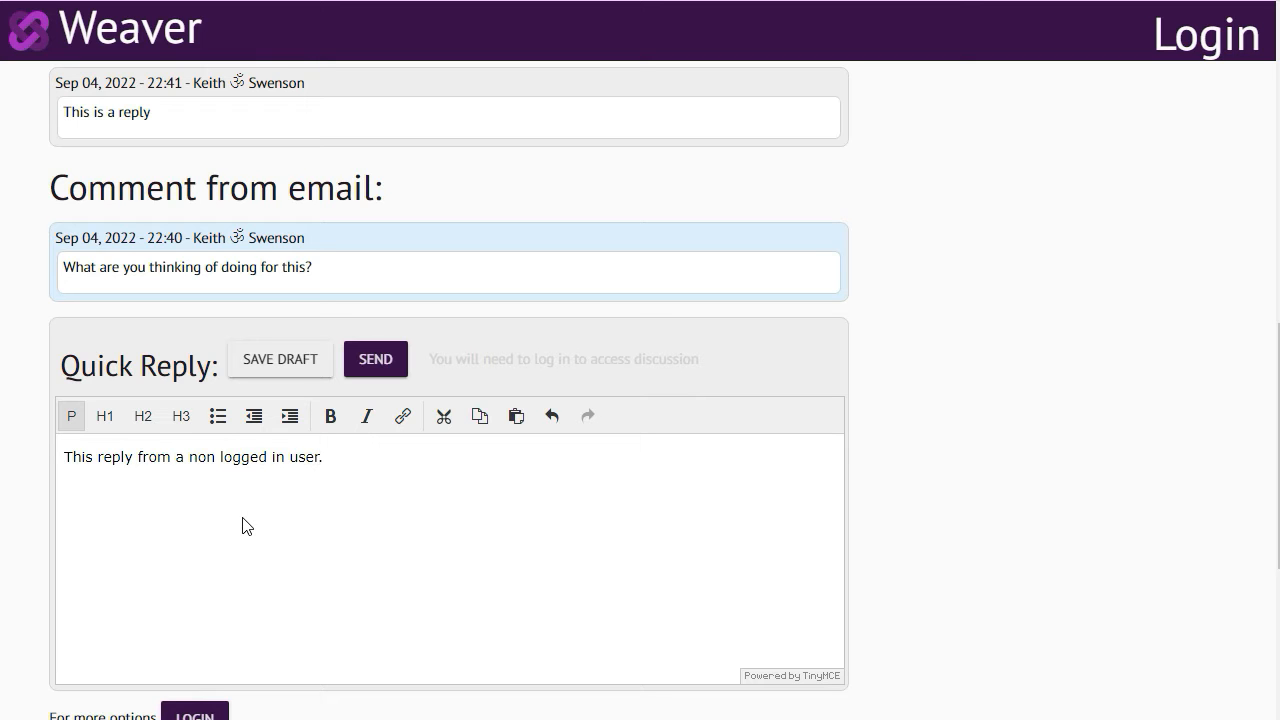
pyautogui.click(372, 361)
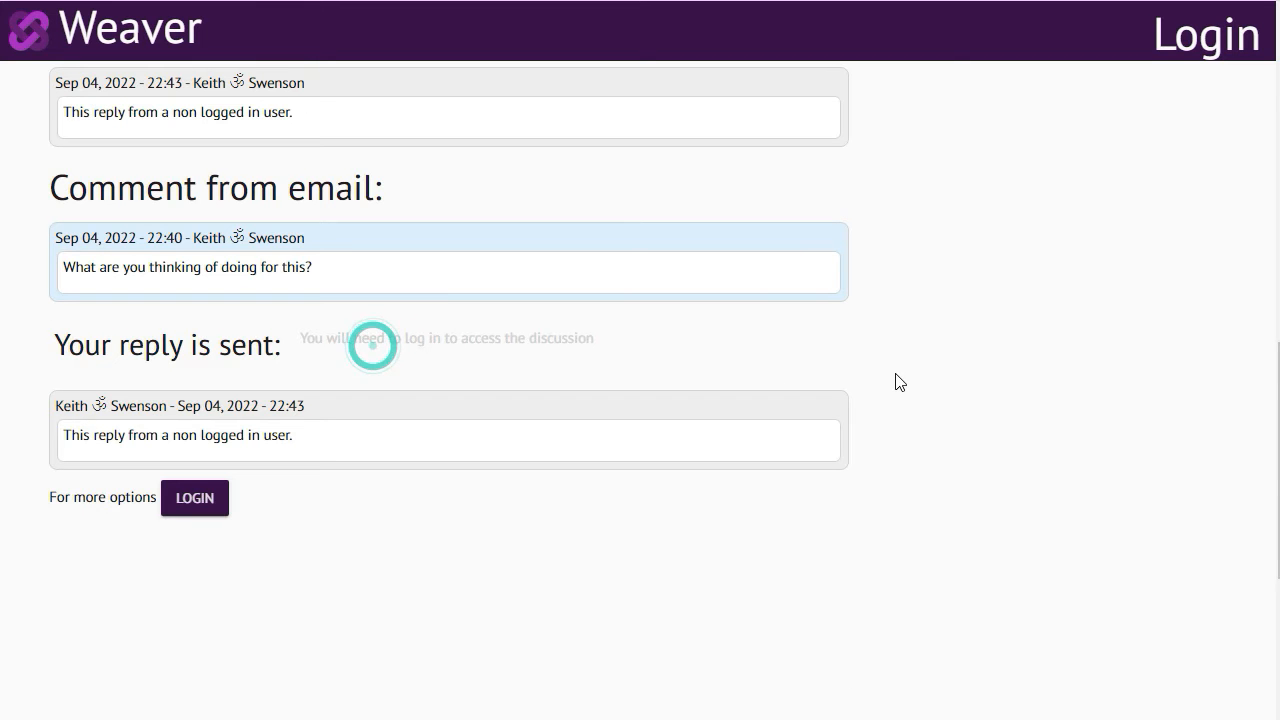
# Return to the refreshed Post Hoc inbox and open the second new-comment notification to examine the emailed reply
pyautogui.scroll(8, 886, 268)
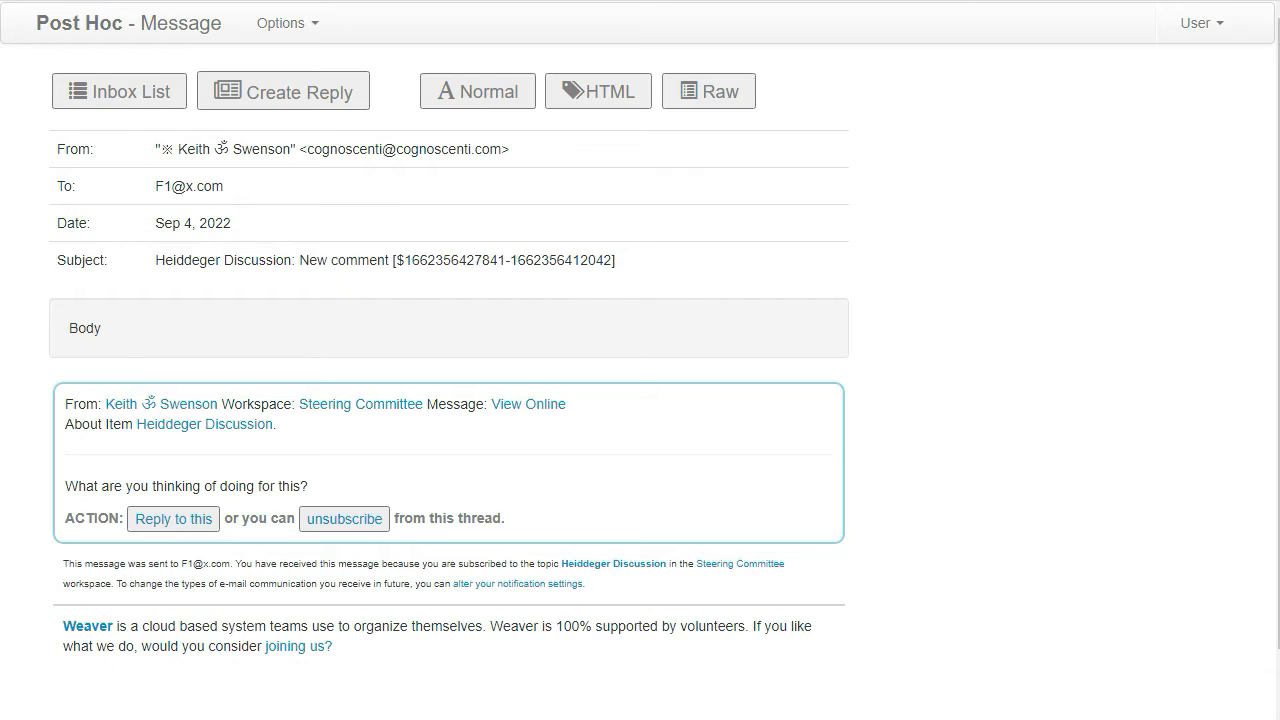
pyautogui.click(75, 85)
pyautogui.click(95, 102)
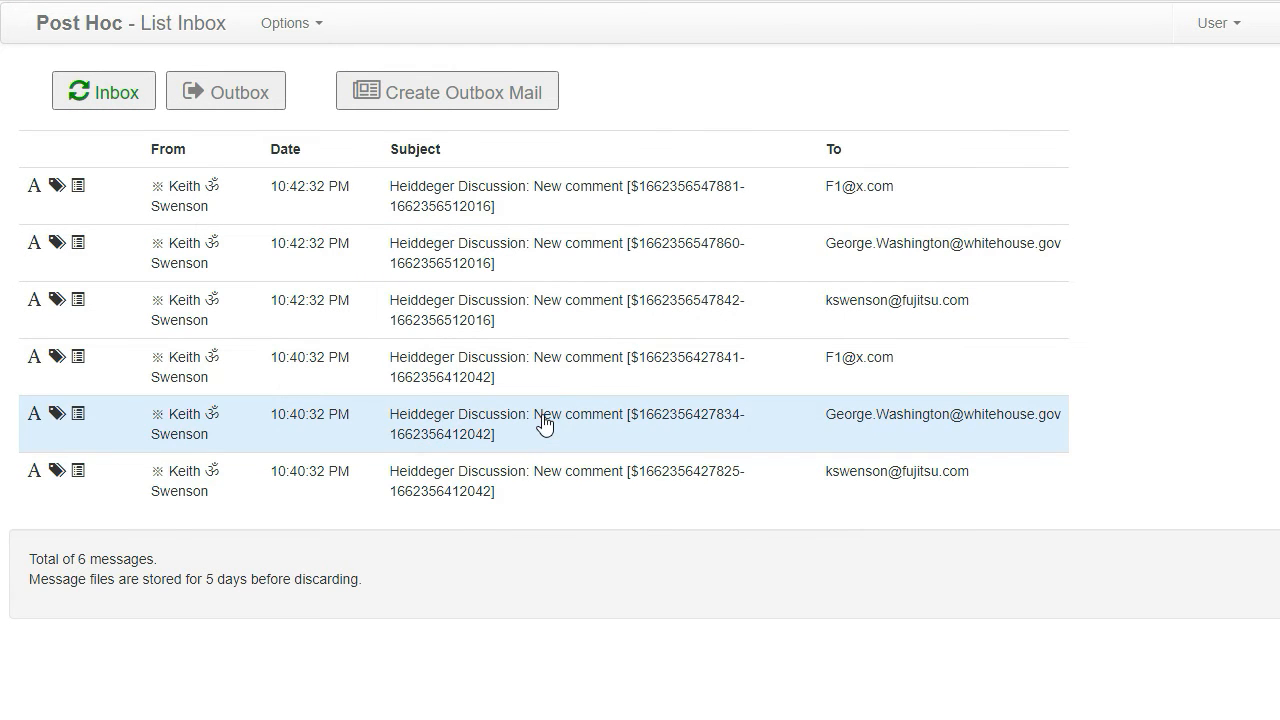
pyautogui.click(453, 257)
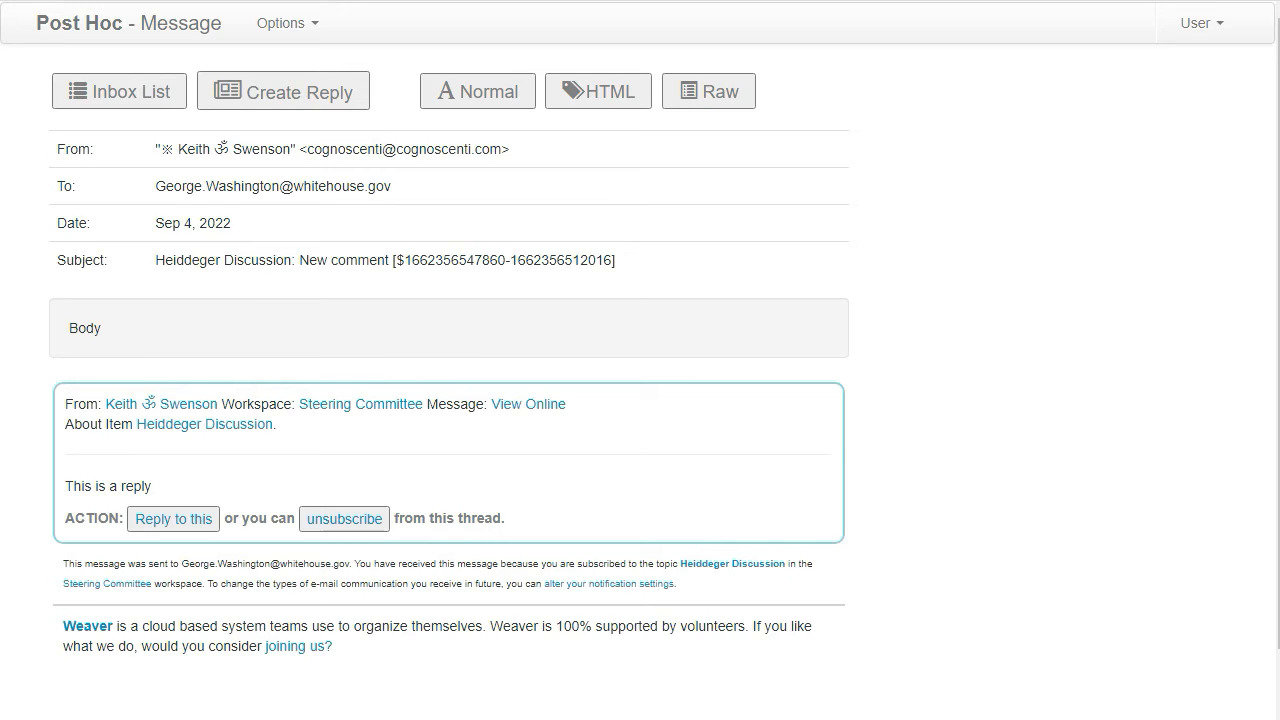
pyautogui.hotkey('alt', 'Left')
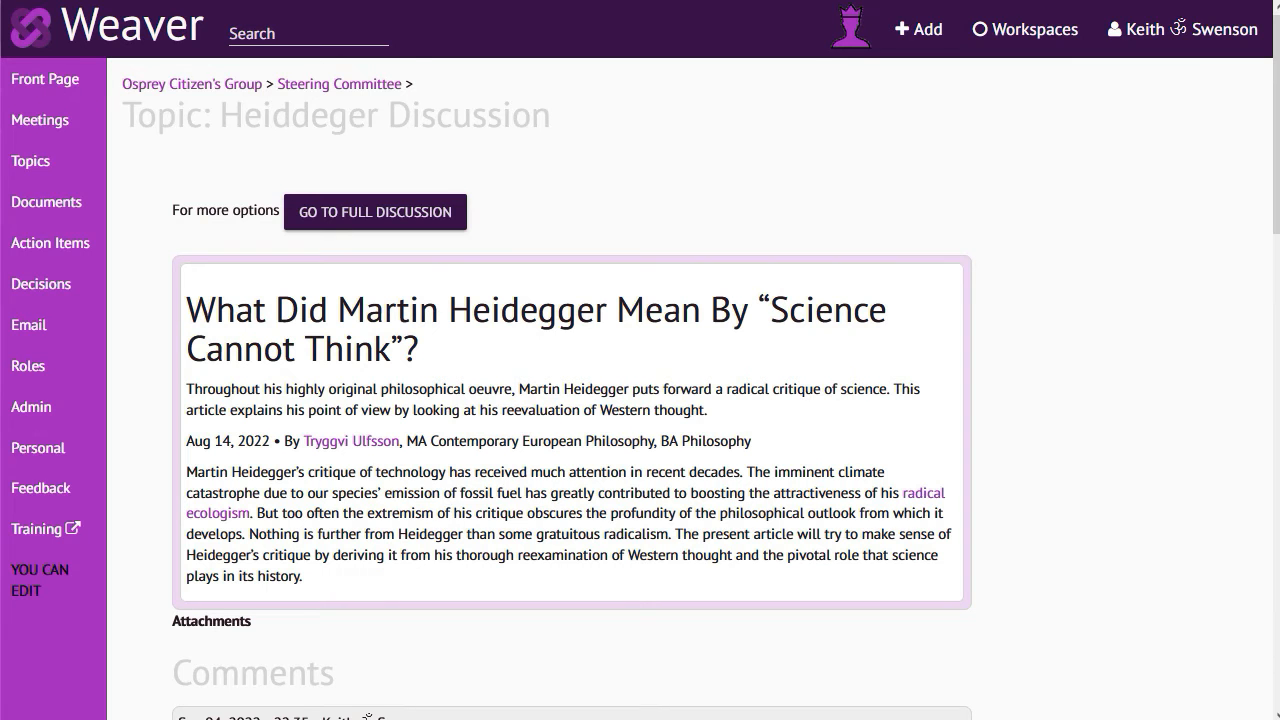
# In the full discussion, create the round "I have the idea that Heidegger would prefer the German way. Do you agree?" and post it with email
pyautogui.click(360, 211)
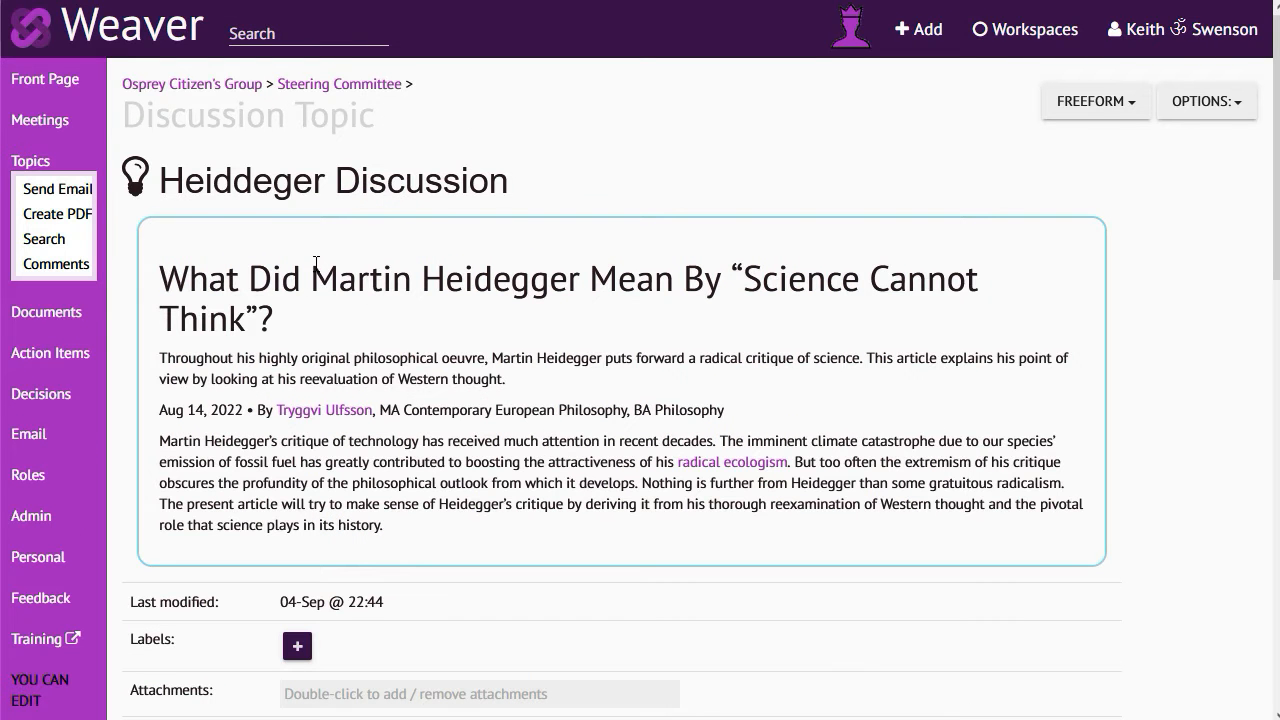
pyautogui.scroll(-15, 316, 262)
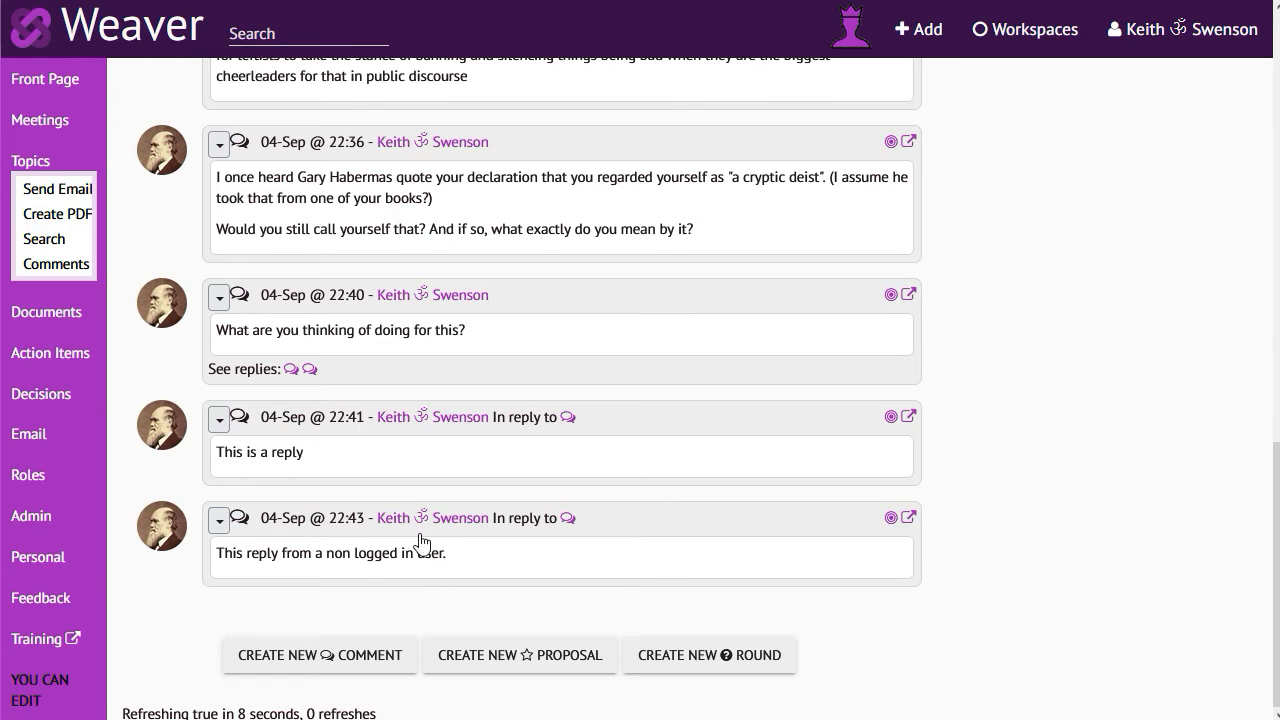
pyautogui.click(686, 658)
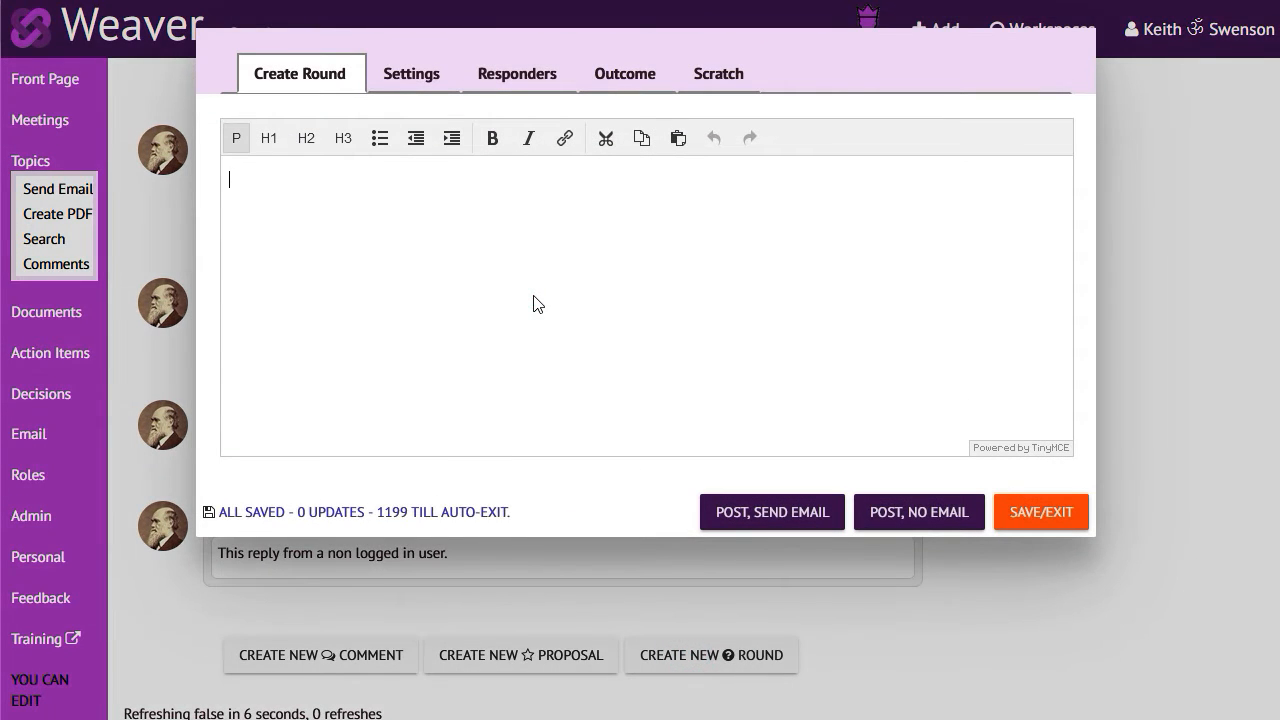
pyautogui.write('I have the idea that Heidegger would prefer the Geran way.  S')
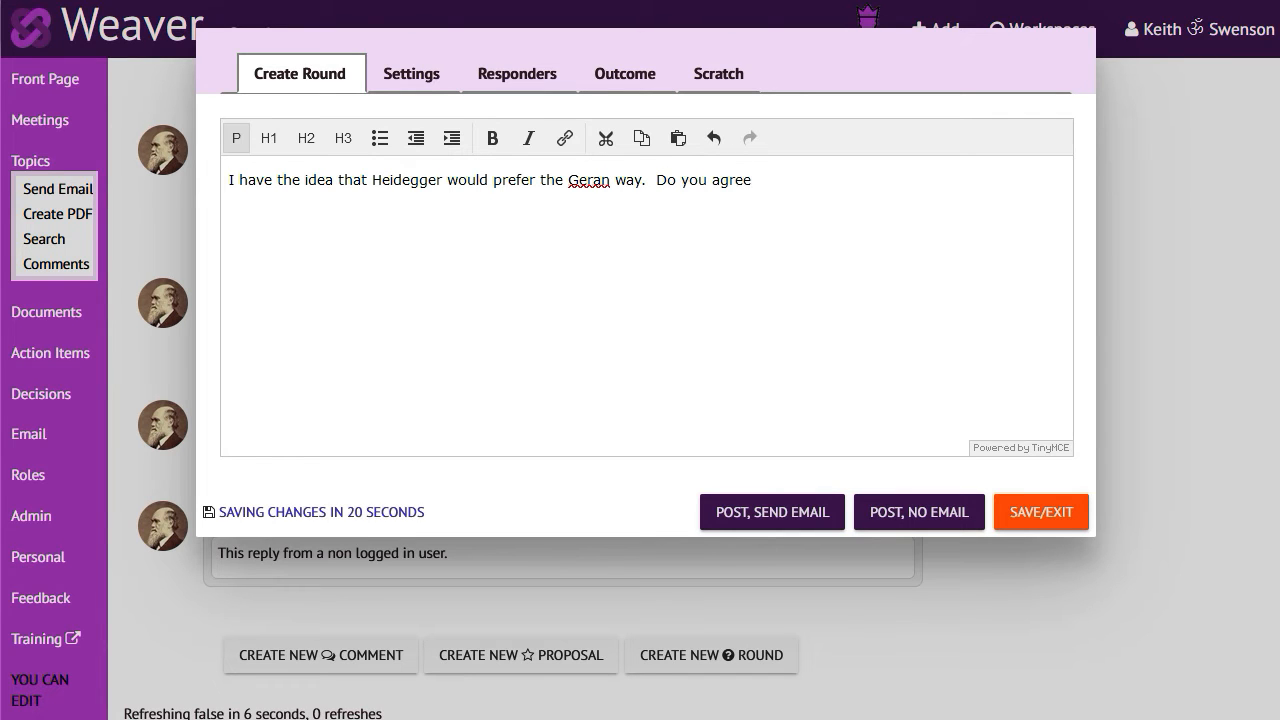
pyautogui.click(592, 180)
pyautogui.write('m')
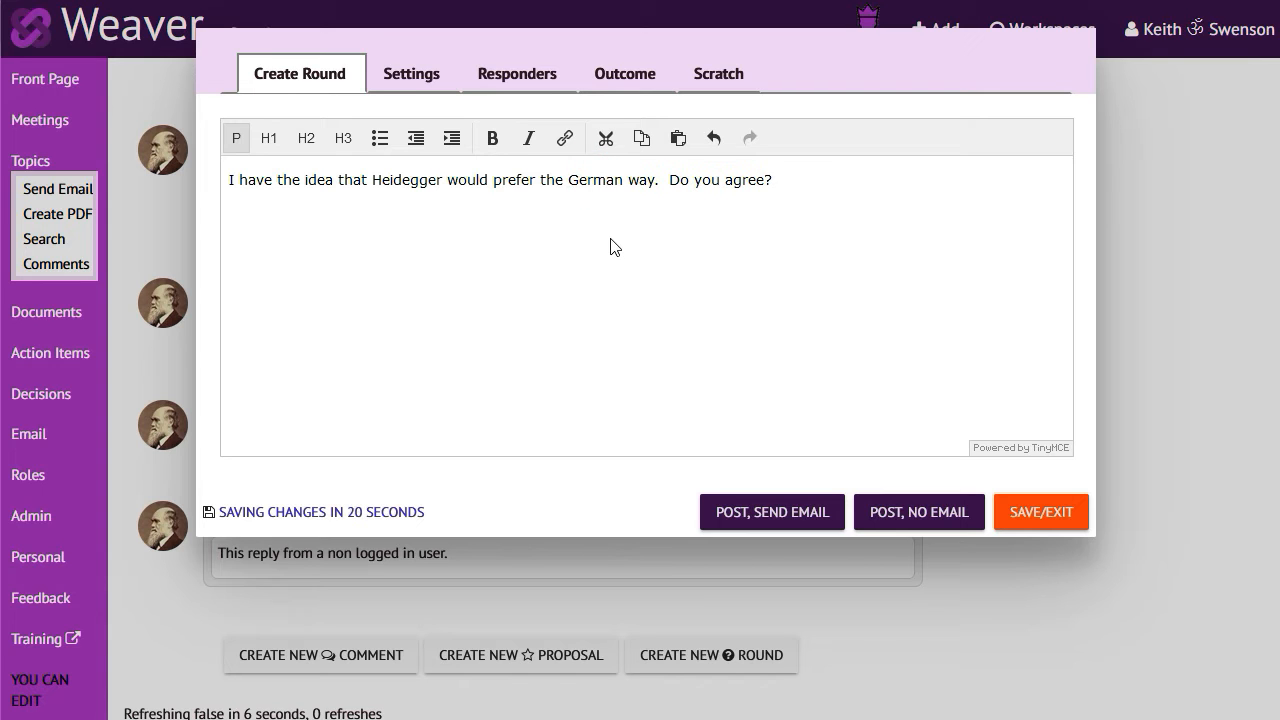
pyautogui.click(735, 508)
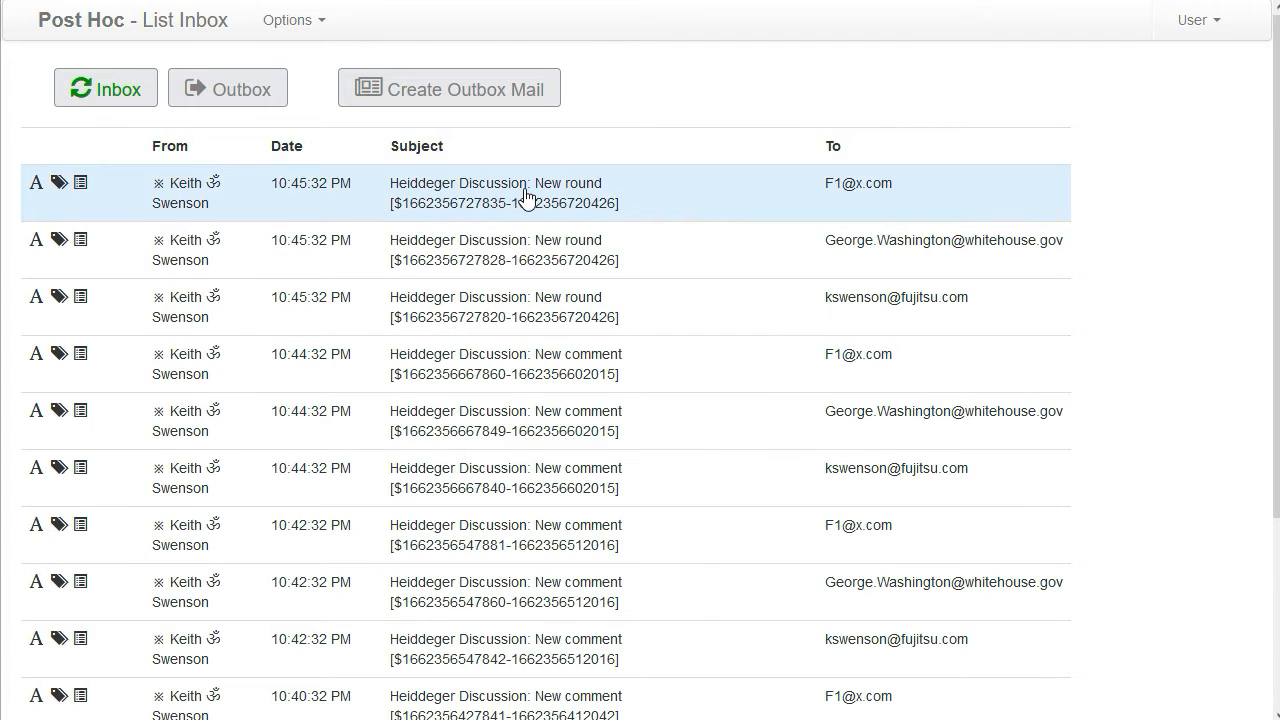
# Open the second new-round notification in Post Hoc, follow its answer link and save the answer "Yes, that is good"
pyautogui.click(500, 244)
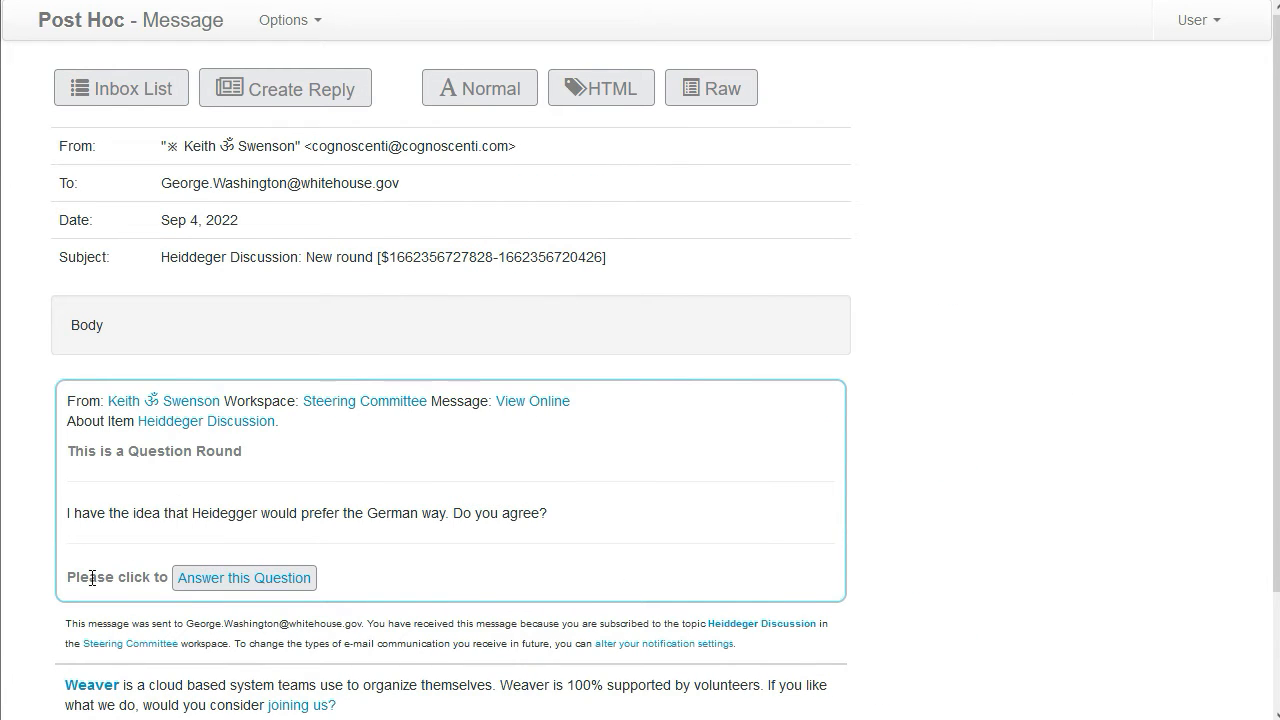
pyautogui.click(213, 580)
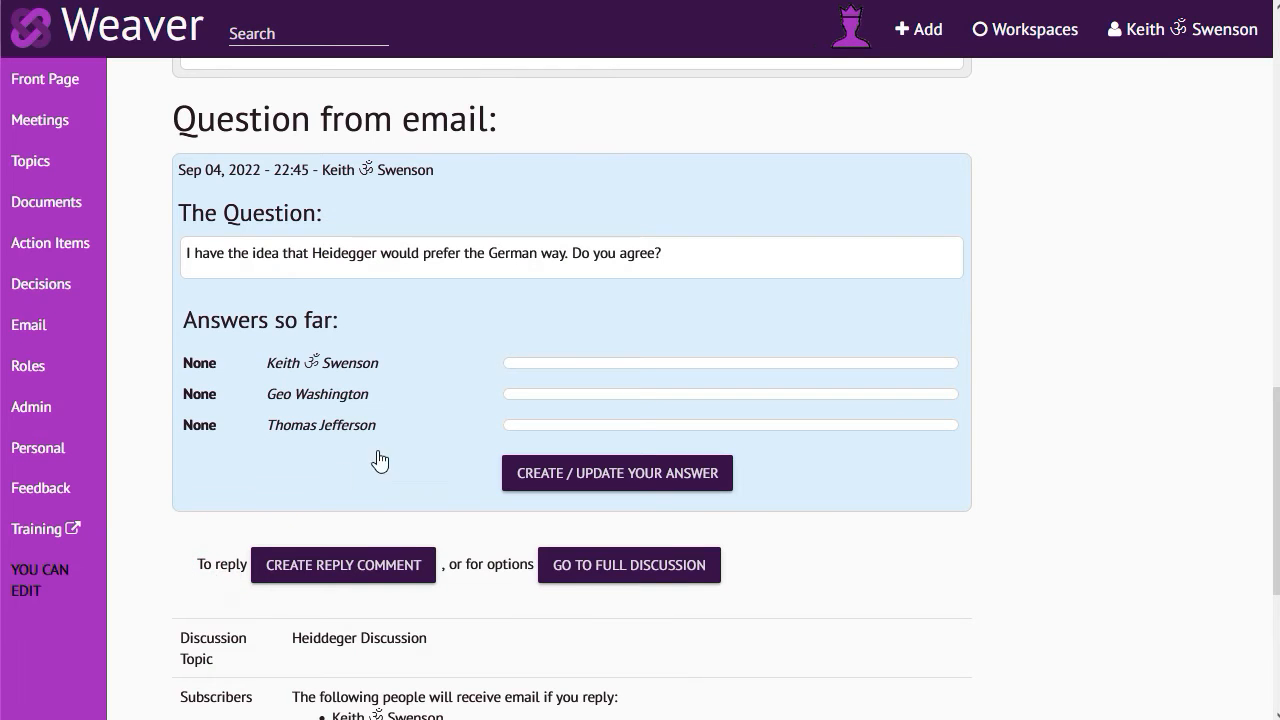
pyautogui.click(531, 481)
pyautogui.click(492, 456)
pyautogui.write('Yes, that is go')
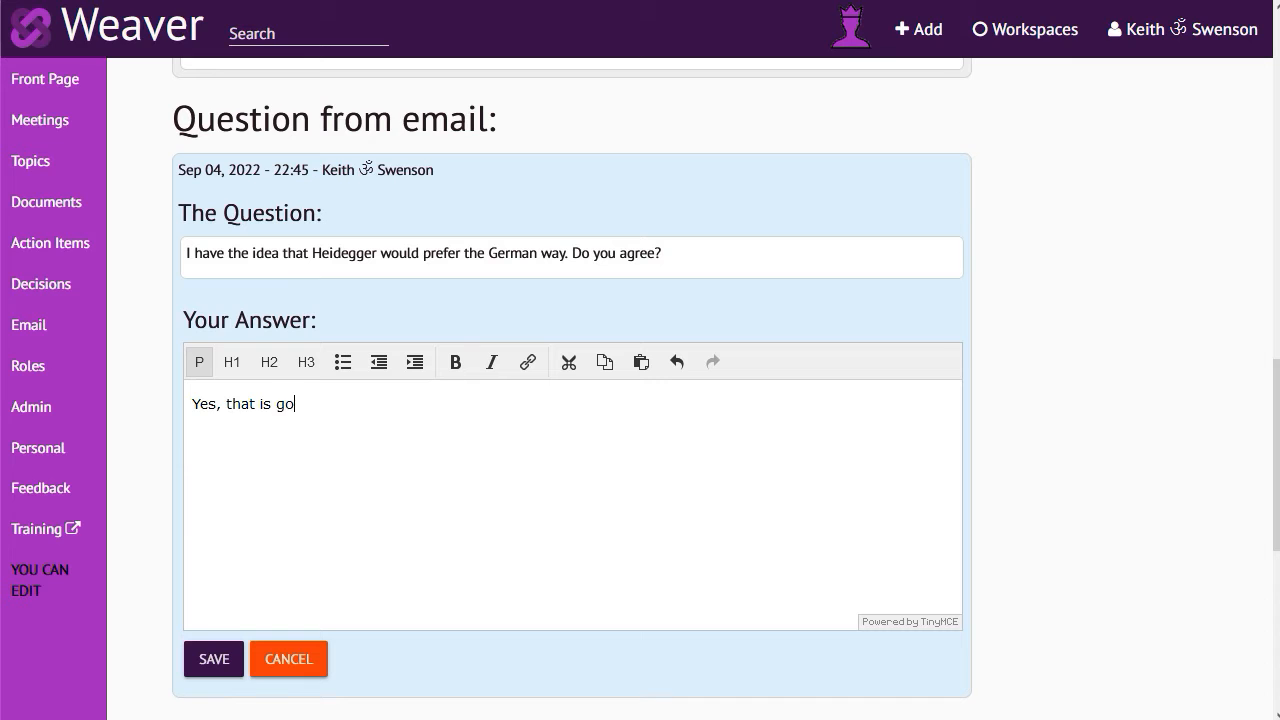
pyautogui.click(203, 662)
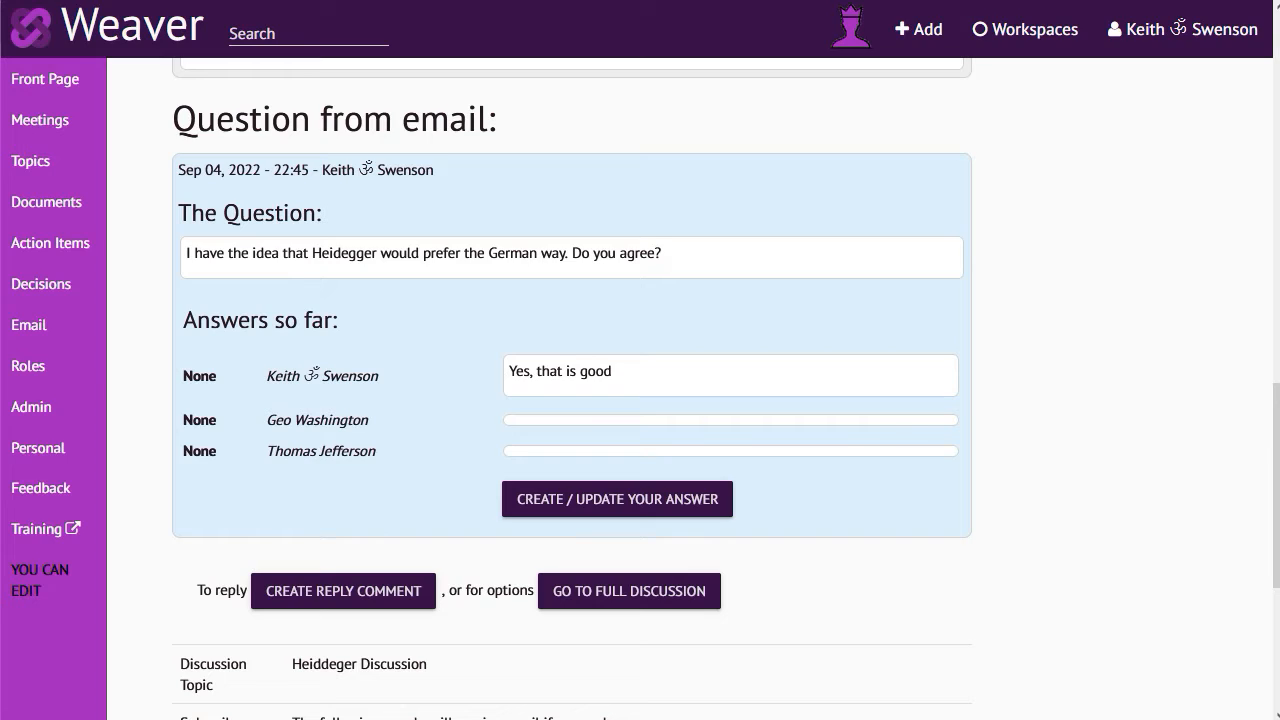
# Switch to the logged-out browser, follow the round notification's answer link and review the earlier comments above the question
pyautogui.hotkey('alt', 'Tab')
pyautogui.click(114, 84)
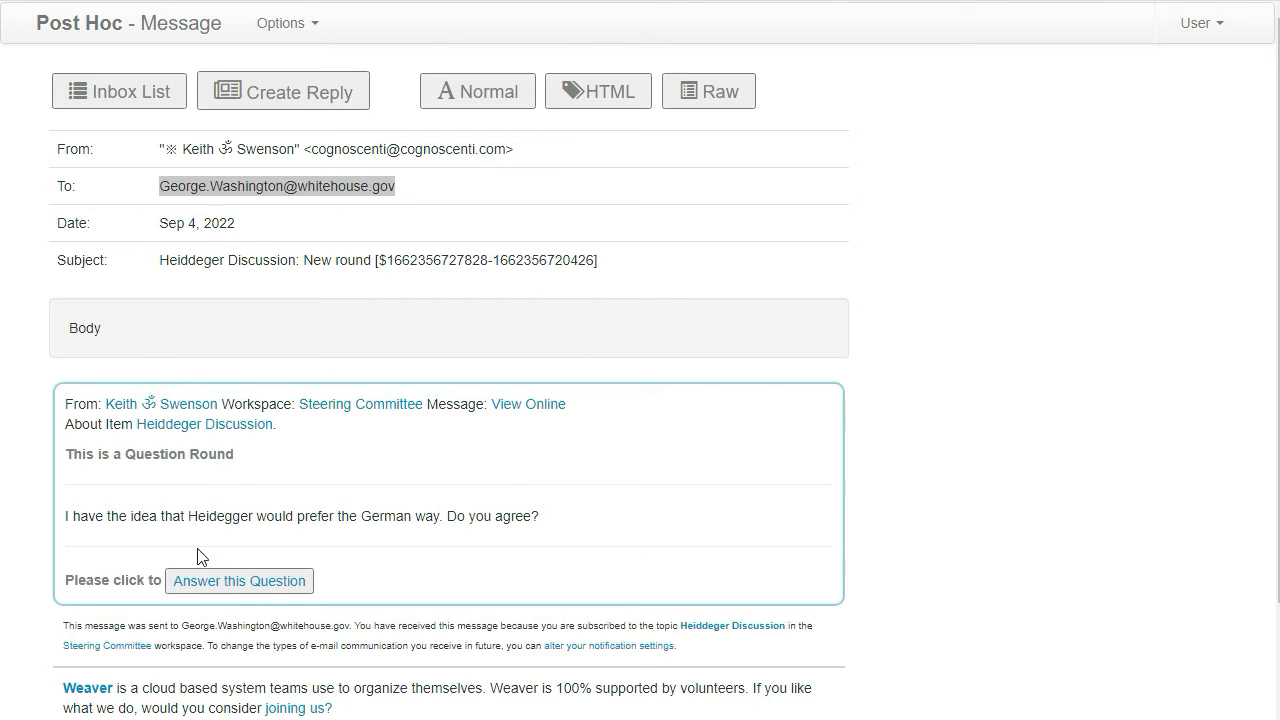
pyautogui.click(220, 588)
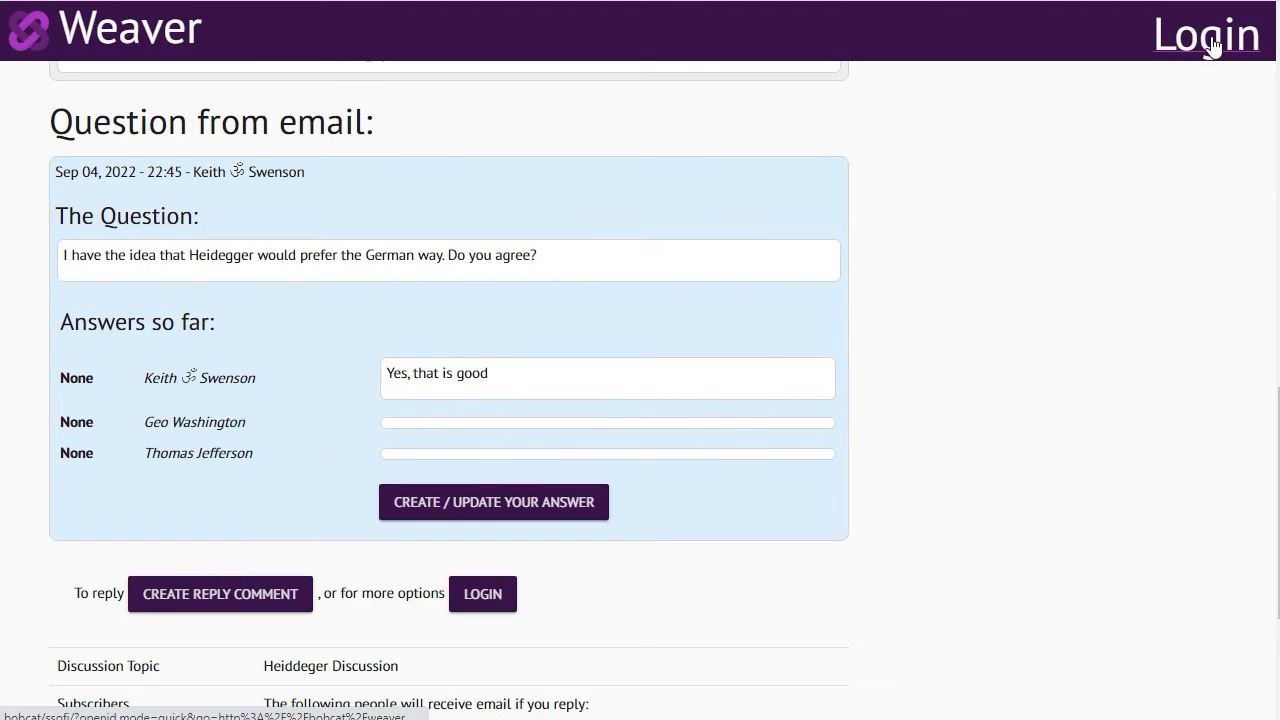
pyautogui.scroll(2, 967, 318)
pyautogui.scroll(8, 967, 300)
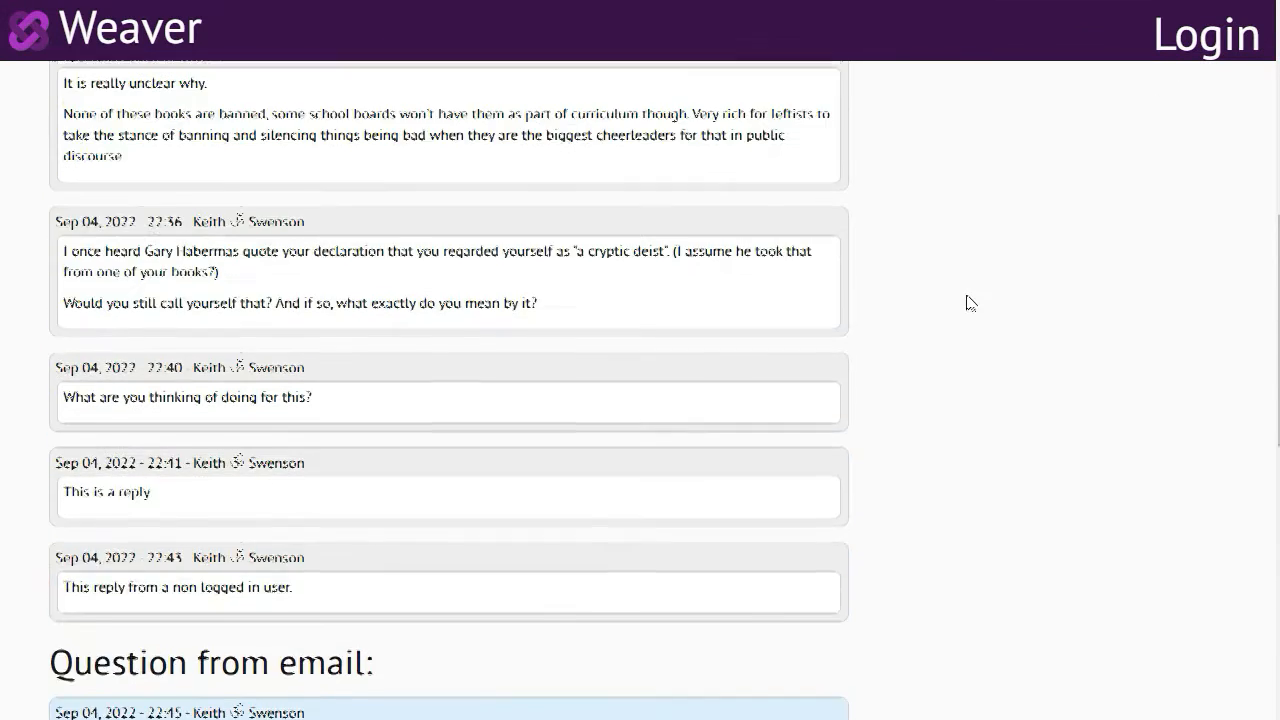
pyautogui.scroll(-10, 967, 293)
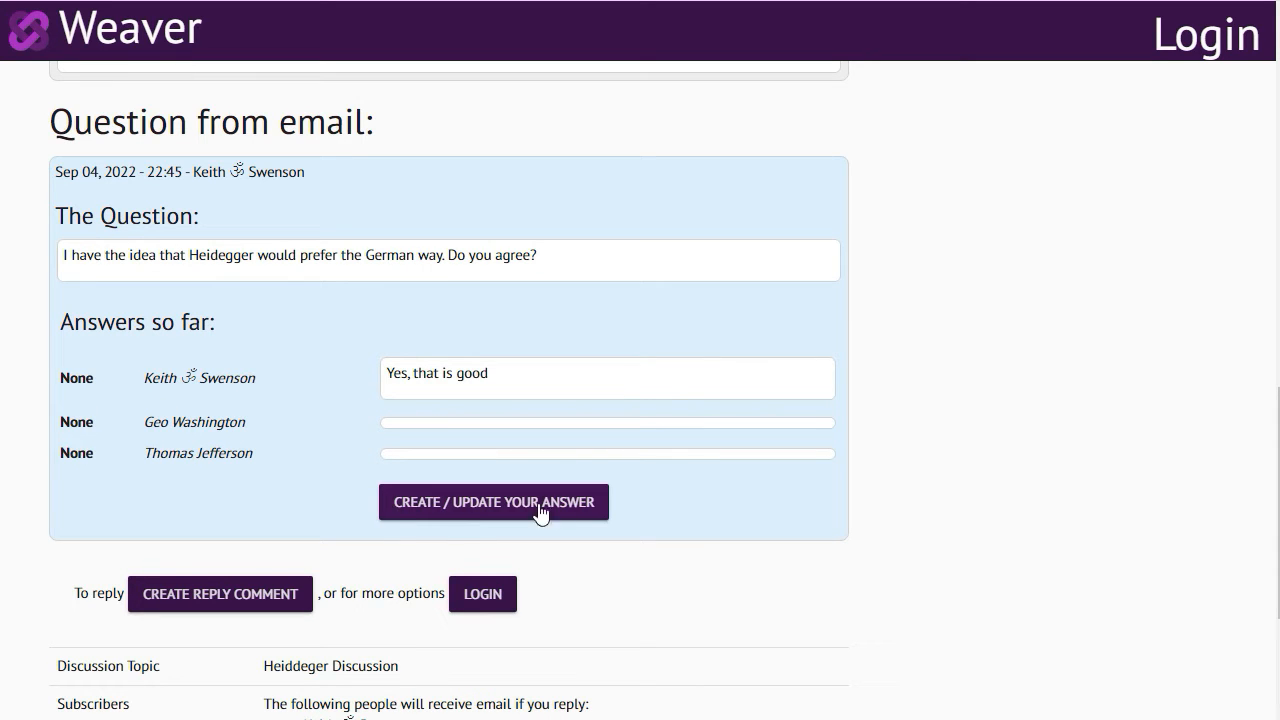
# Start an answer to the question and identify the responder by entering their email address and full name
pyautogui.click(470, 512)
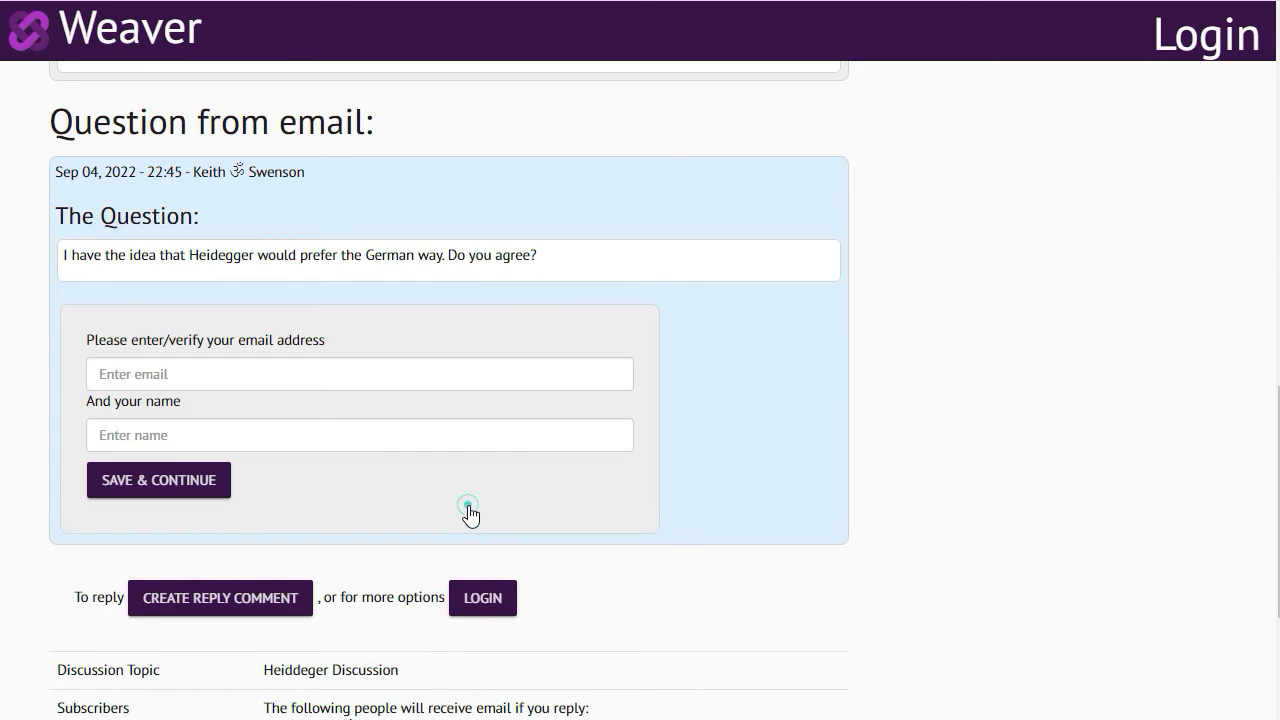
pyautogui.click(300, 376)
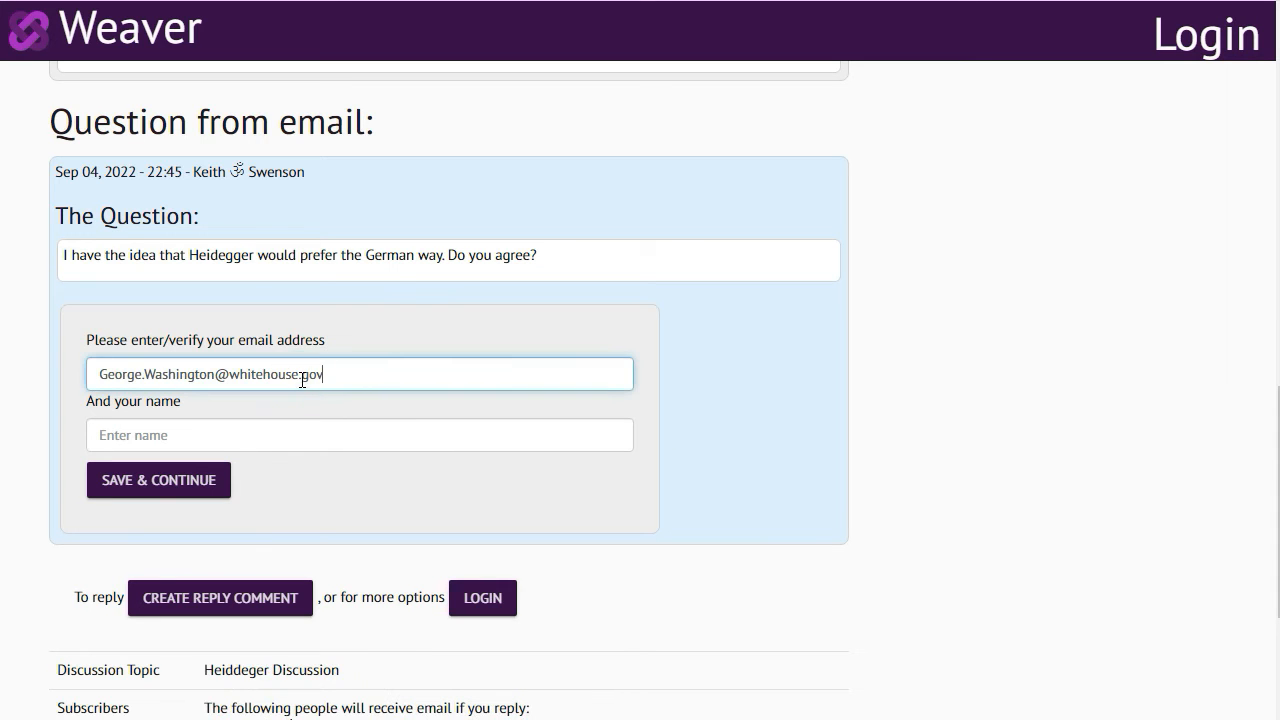
pyautogui.click(299, 428)
pyautogui.write('G')
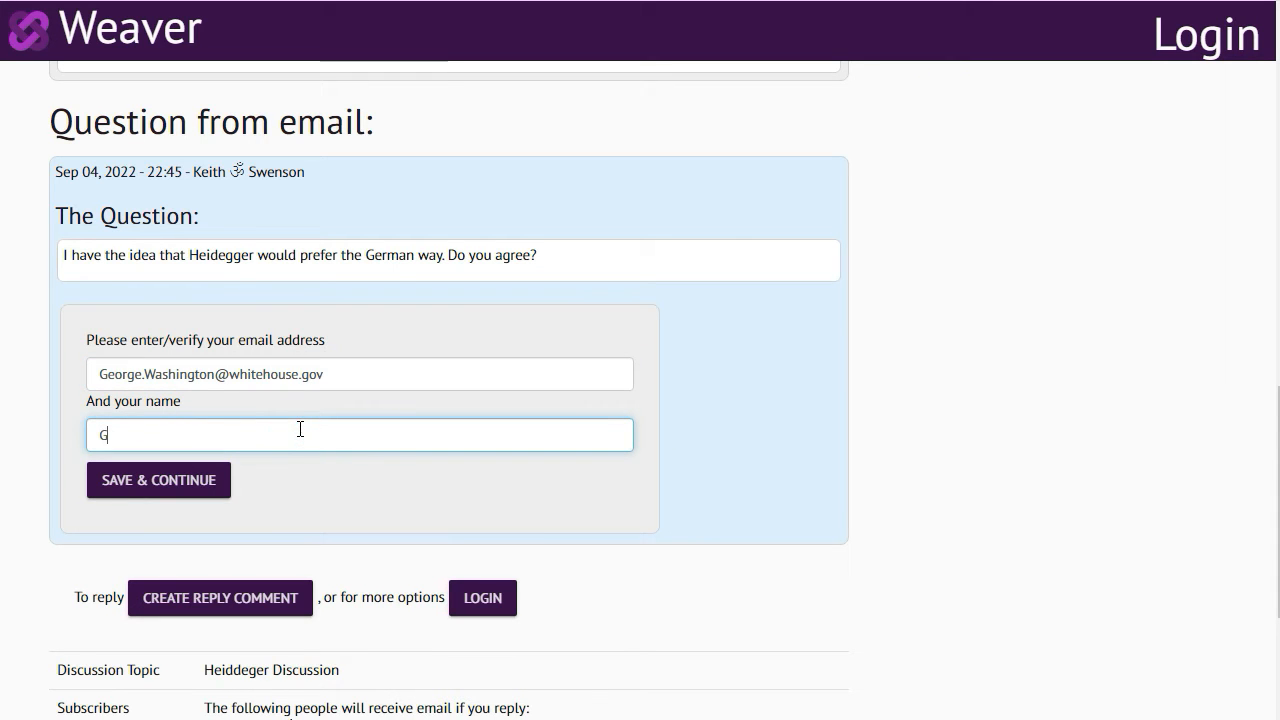
pyautogui.write('eorge Washington')
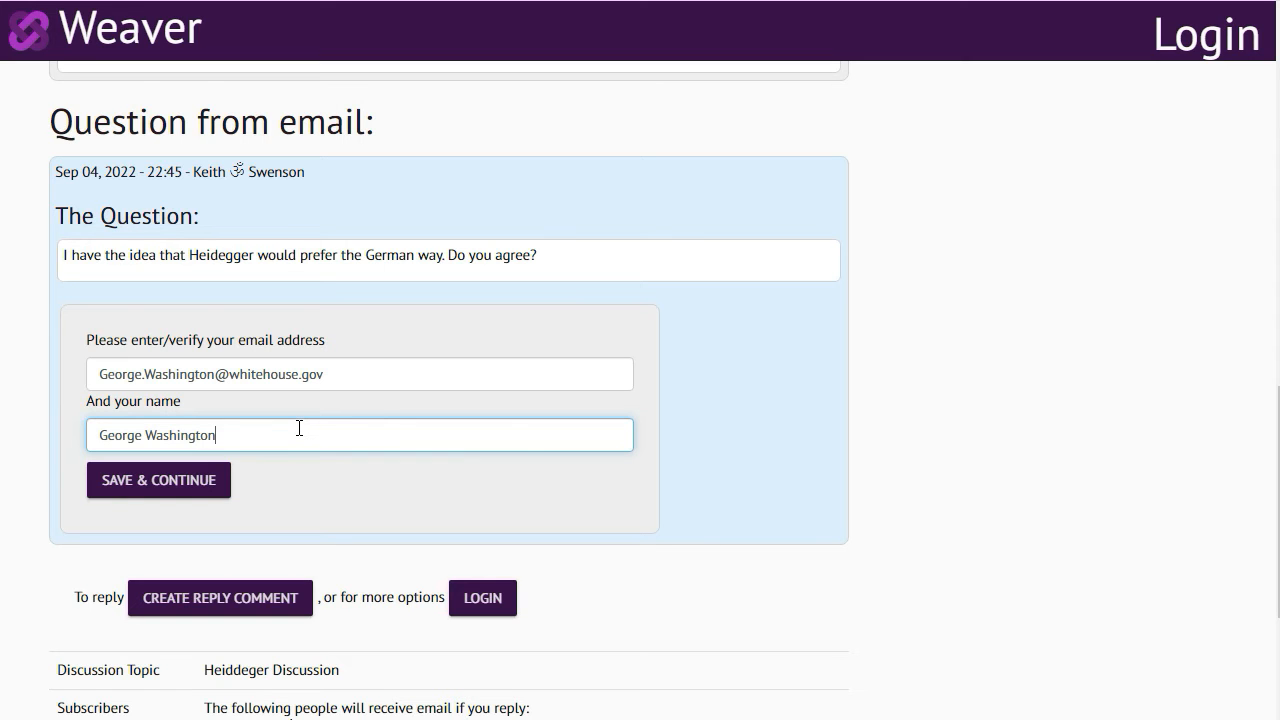
pyautogui.click(177, 489)
# Save the answer "Not really a great idea, but OK." for the logged-out responder
pyautogui.click(522, 477)
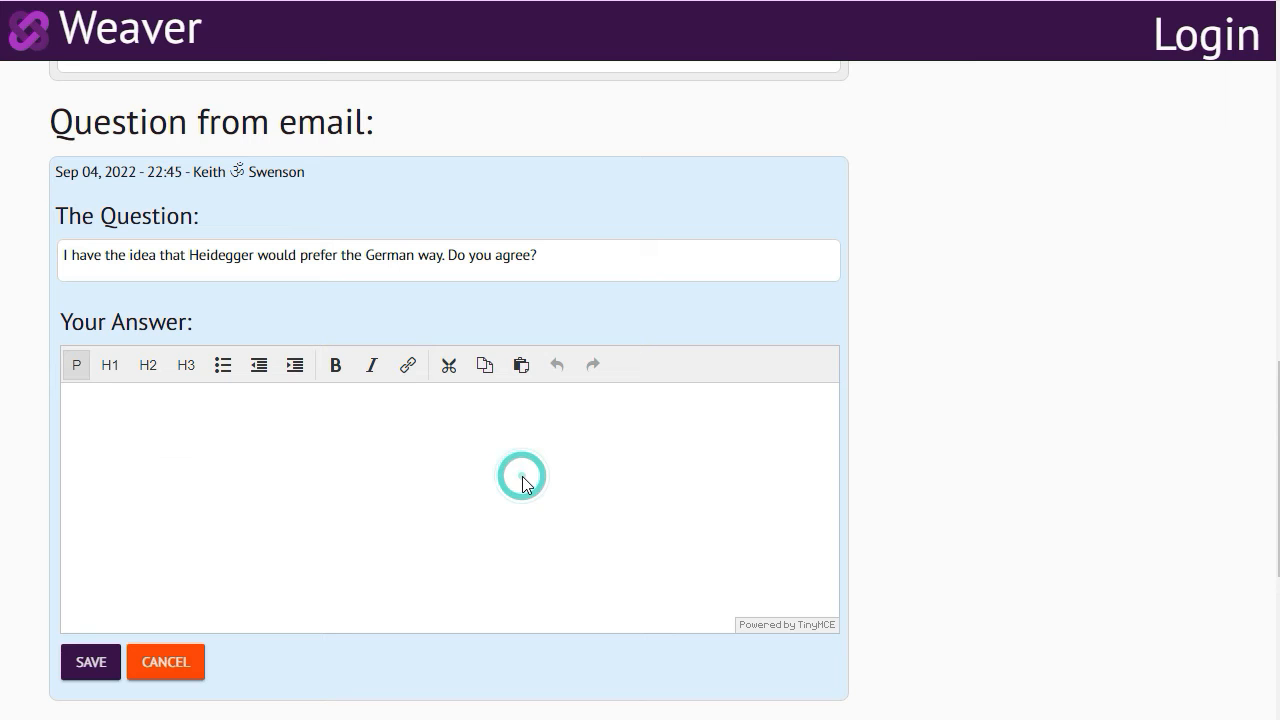
pyautogui.write('Not really a great idea, but OK.')
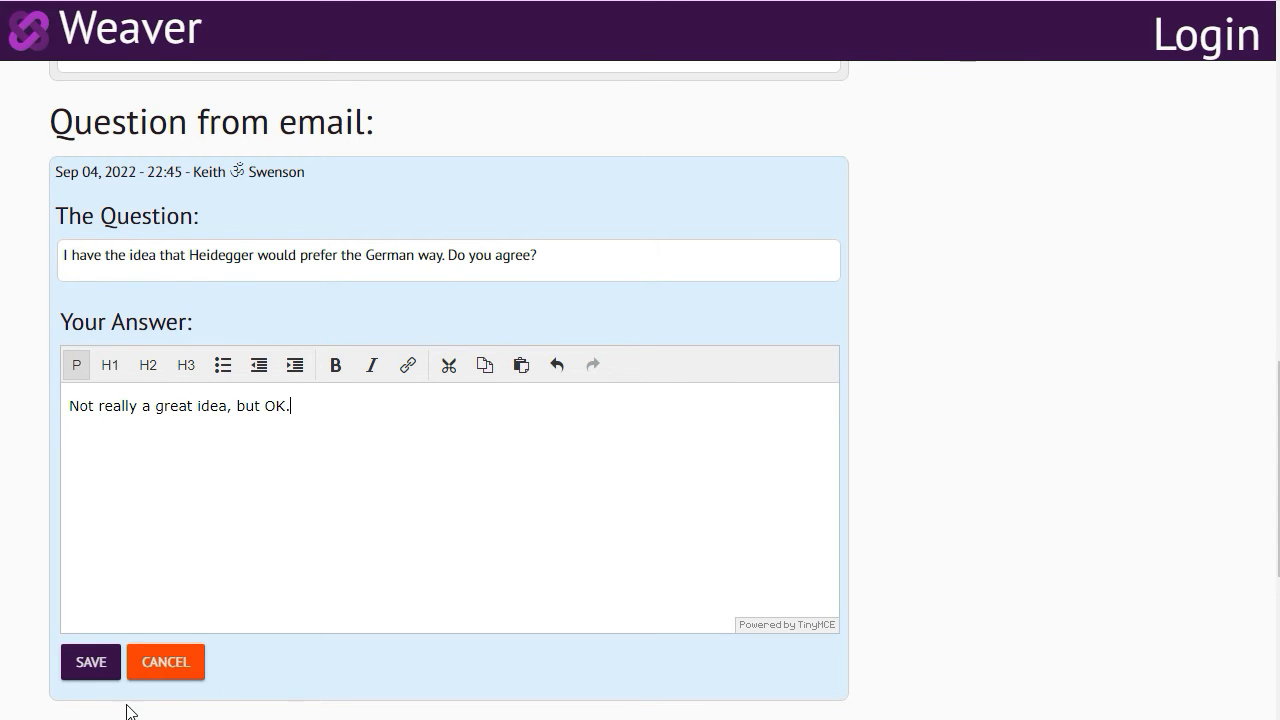
pyautogui.click(77, 662)
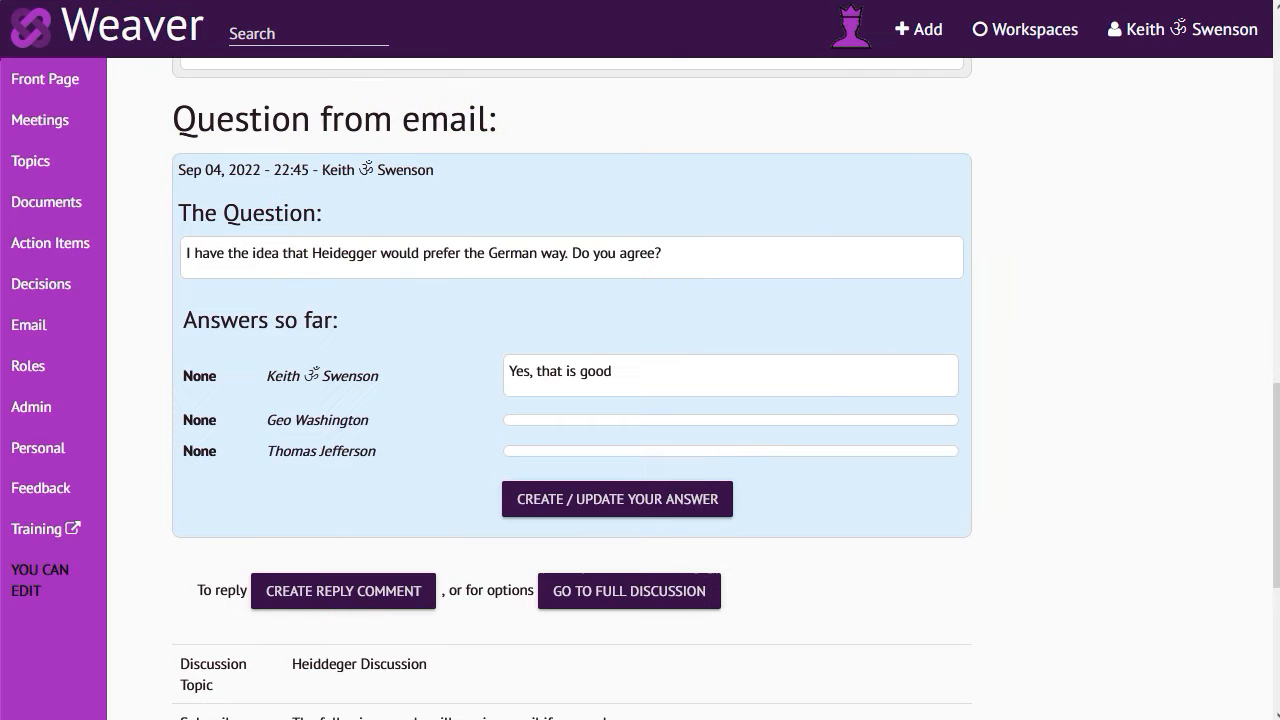
# In the logged-in browser, reload the question page and examine the answers, subscribers and subscription details
pyautogui.scroll(1, 240, 148)
pyautogui.scroll(-1, 242, 154)
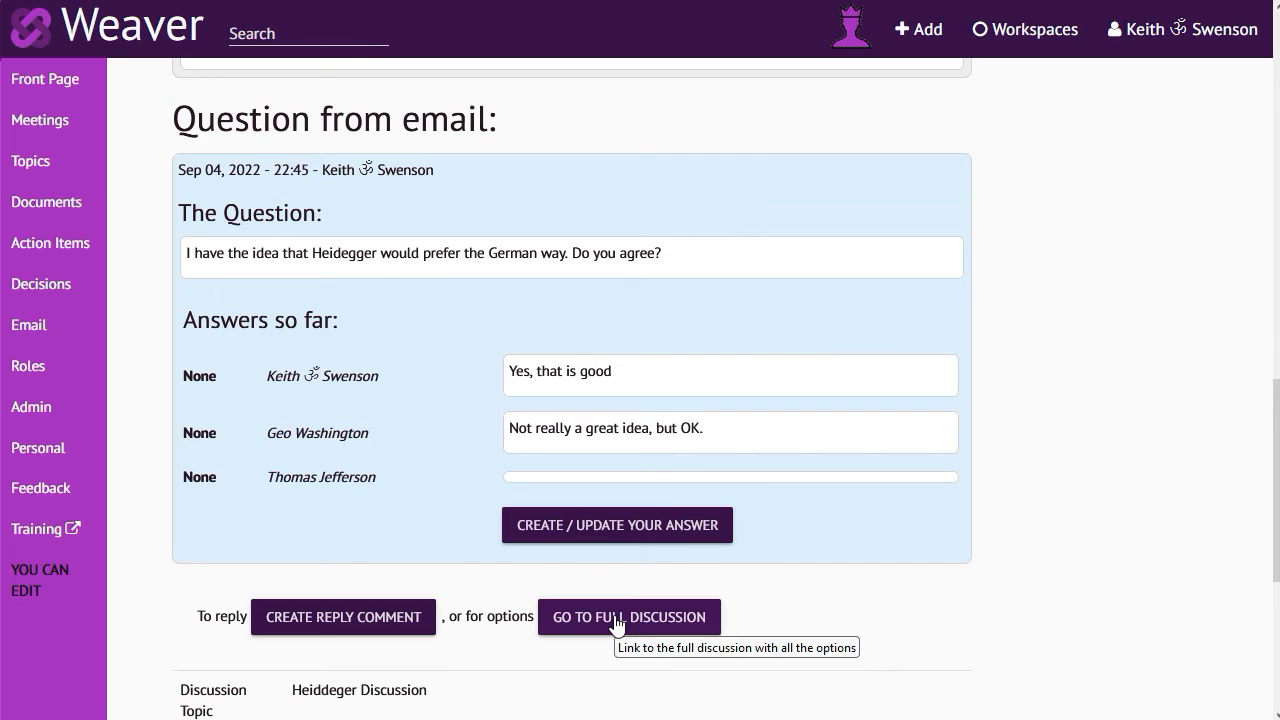
pyautogui.scroll(-4, 617, 624)
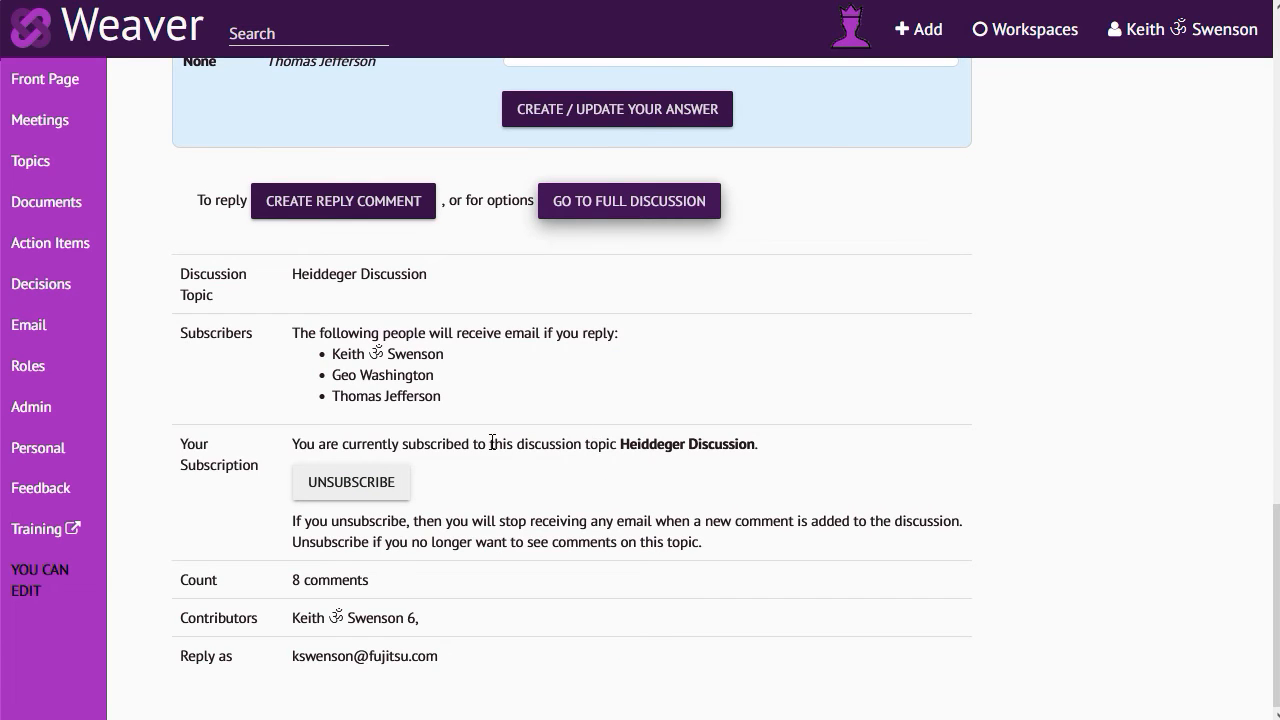
# Find the question round in the full discussion, view its comment detail page and return to it in the discussion
pyautogui.click(567, 200)
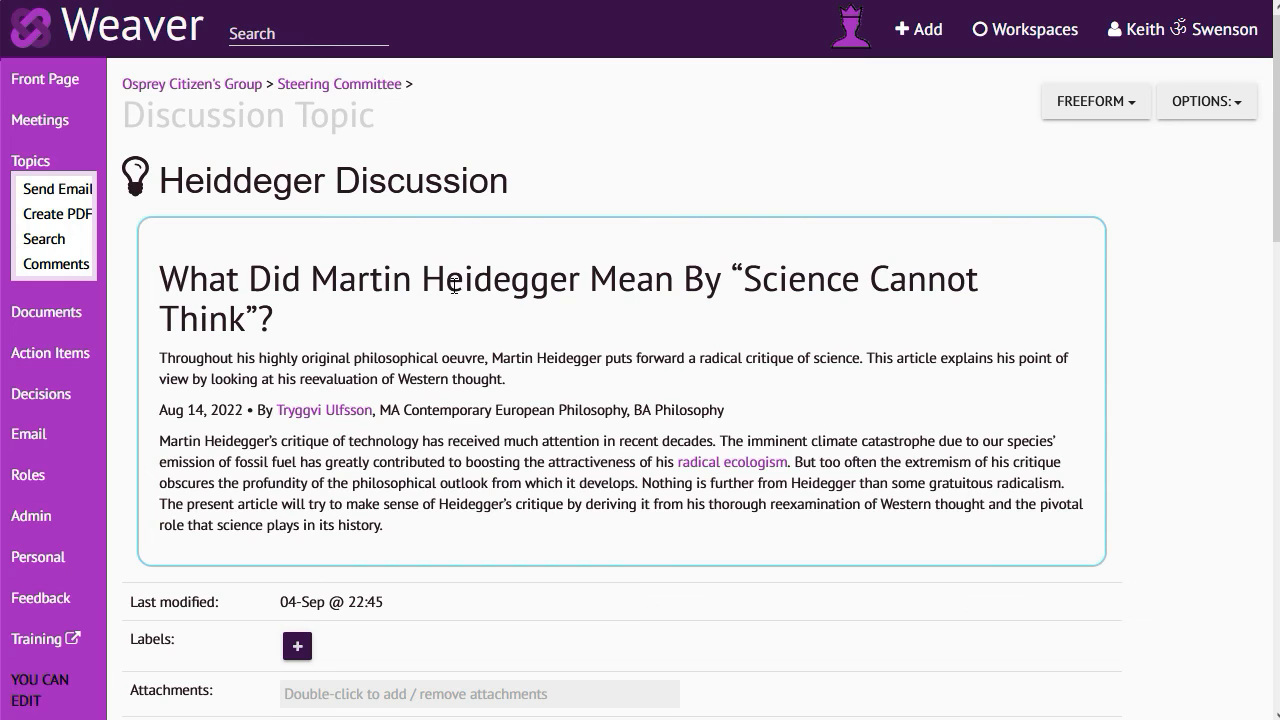
pyautogui.scroll(-15, 455, 272)
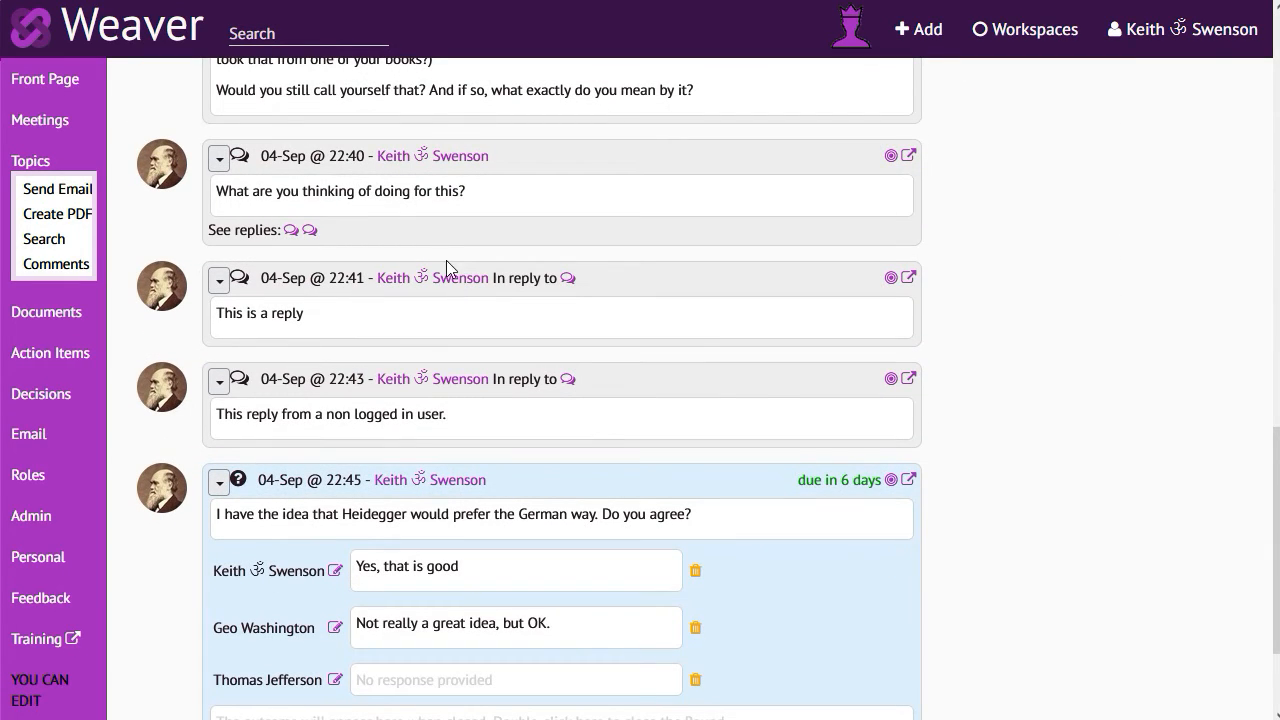
pyautogui.scroll(-3, 593, 395)
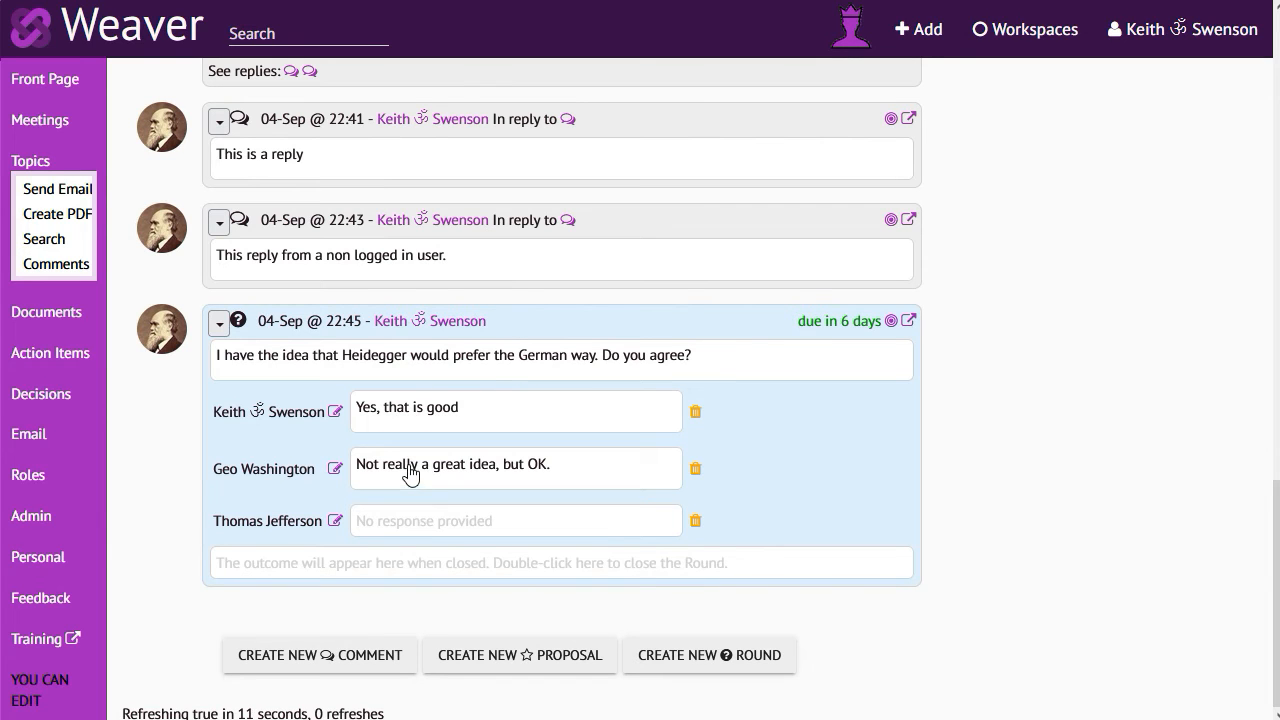
pyautogui.click(908, 321)
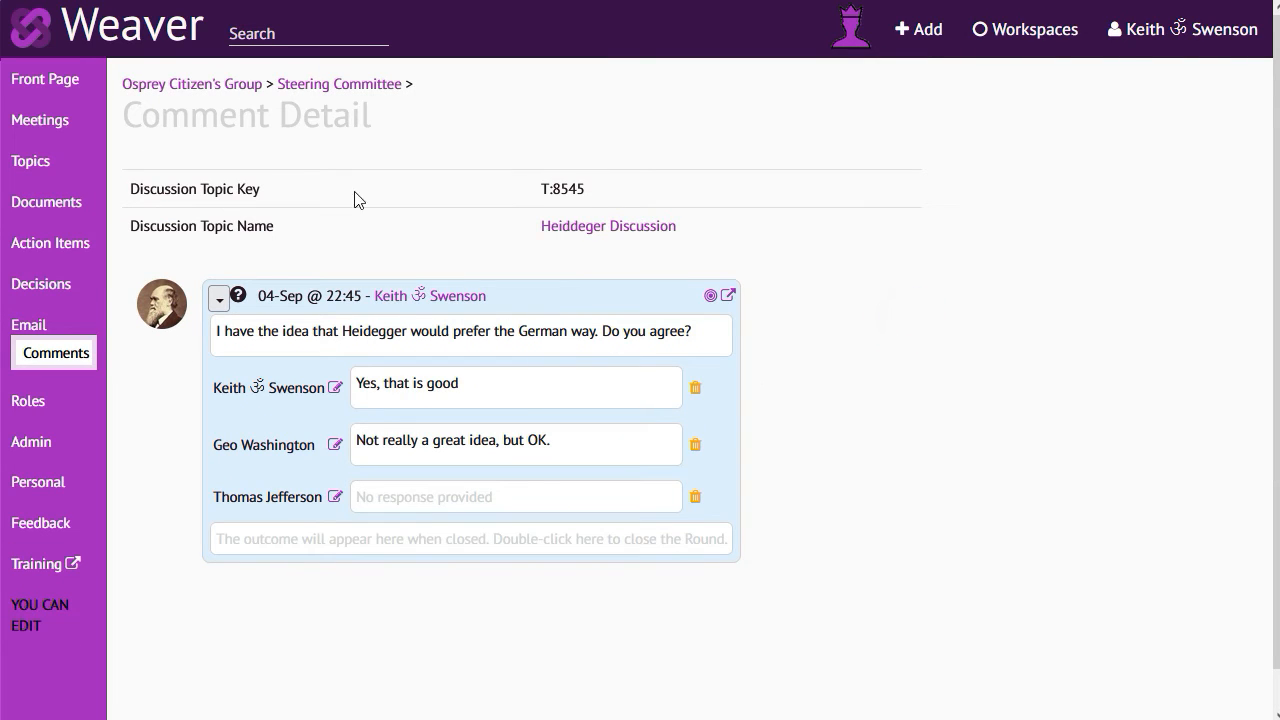
pyautogui.click(711, 297)
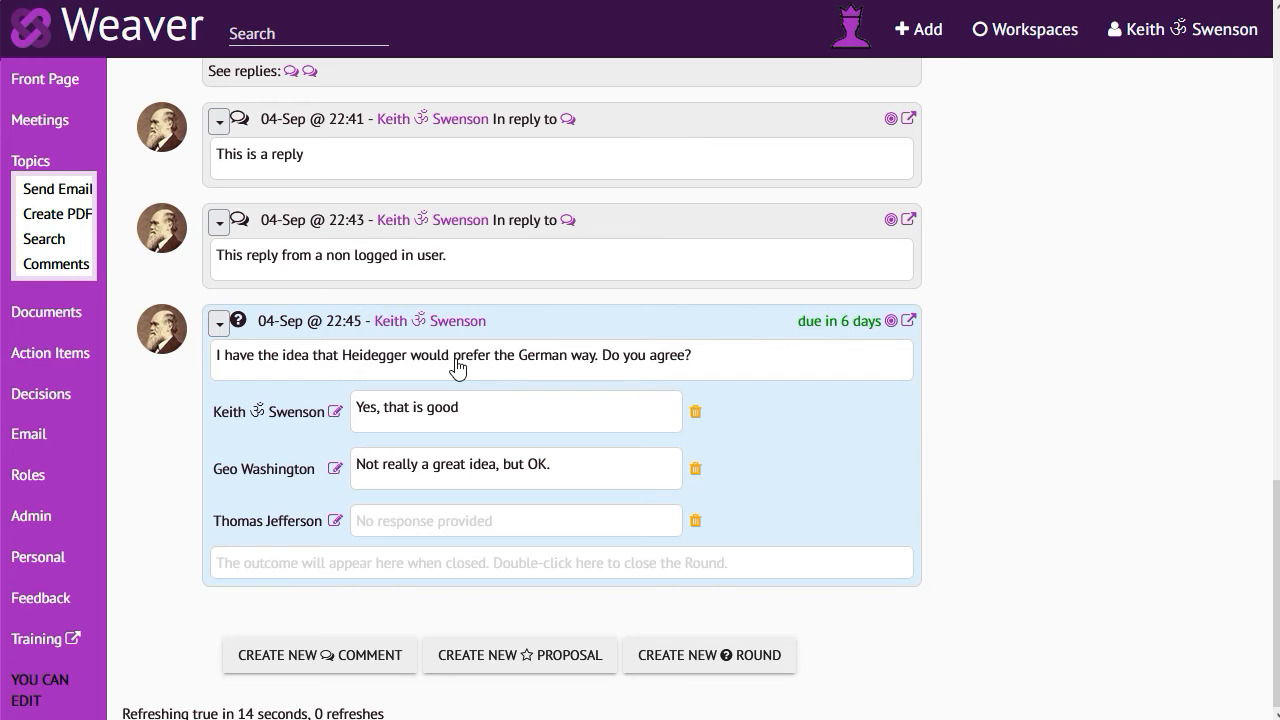
# Create the proposal "Propose that we name a library after Heidegger." in the discussion and post it with email
pyautogui.click(502, 655)
pyautogui.write('Propose that we name a library after Heidegger.')
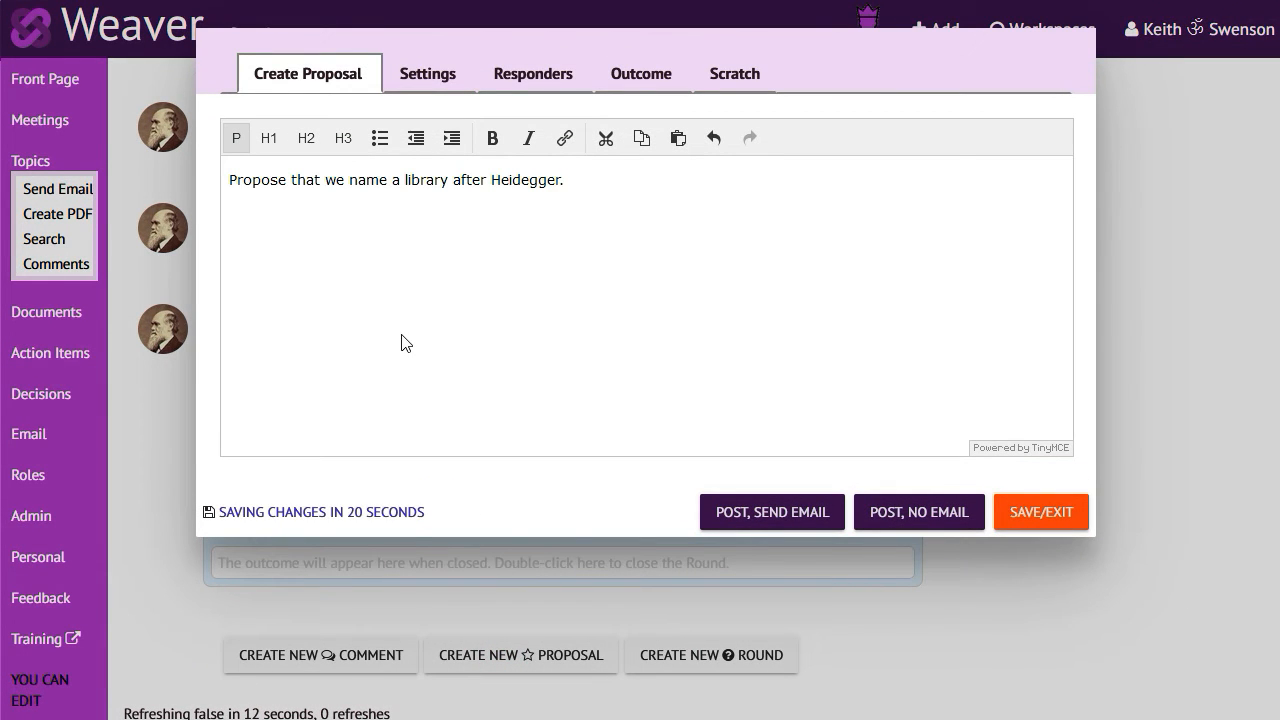
pyautogui.click(768, 516)
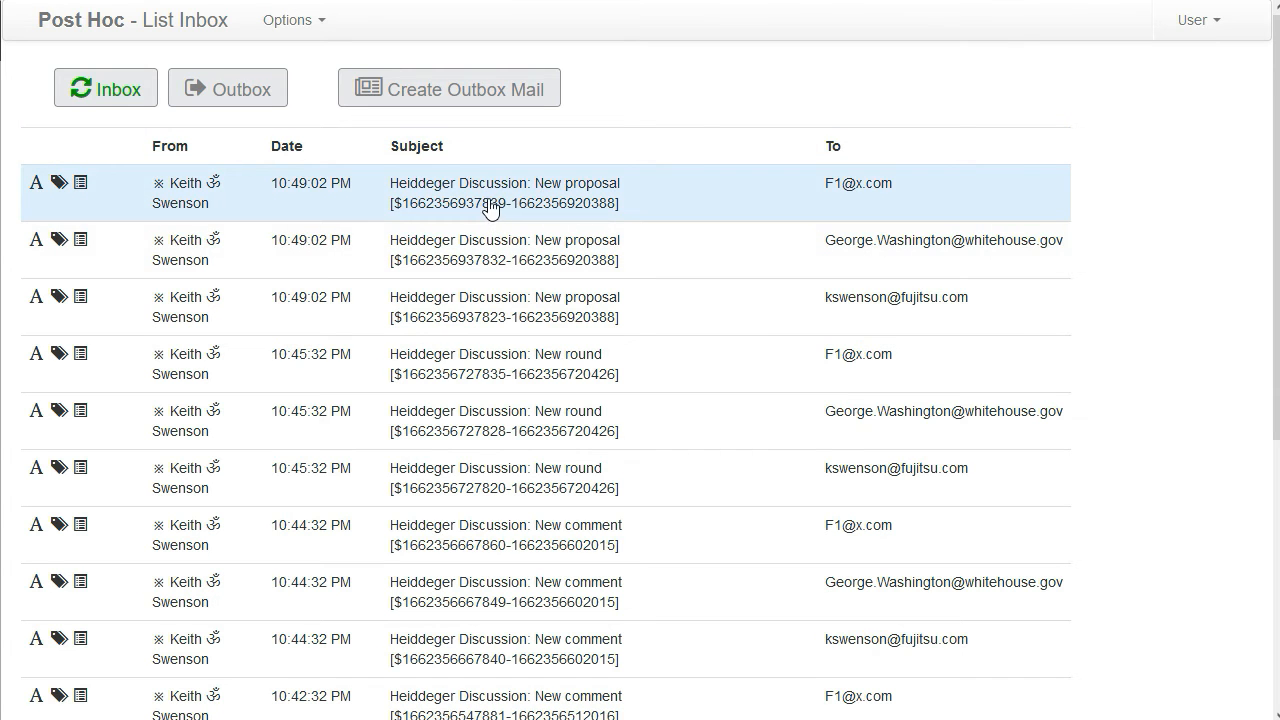
# Open the newest "Heiddeger Discussion: New proposal" email in the inbox, view its online copy and return to the message
pyautogui.click(491, 202)
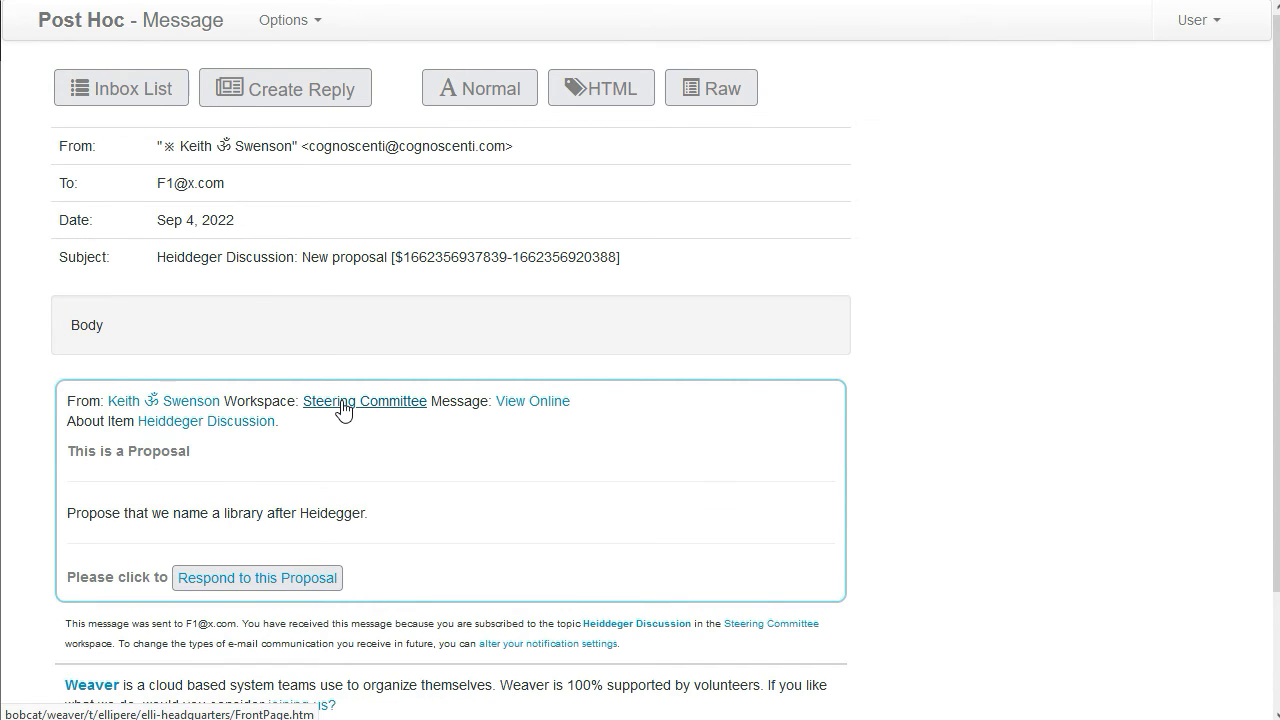
pyautogui.click(526, 410)
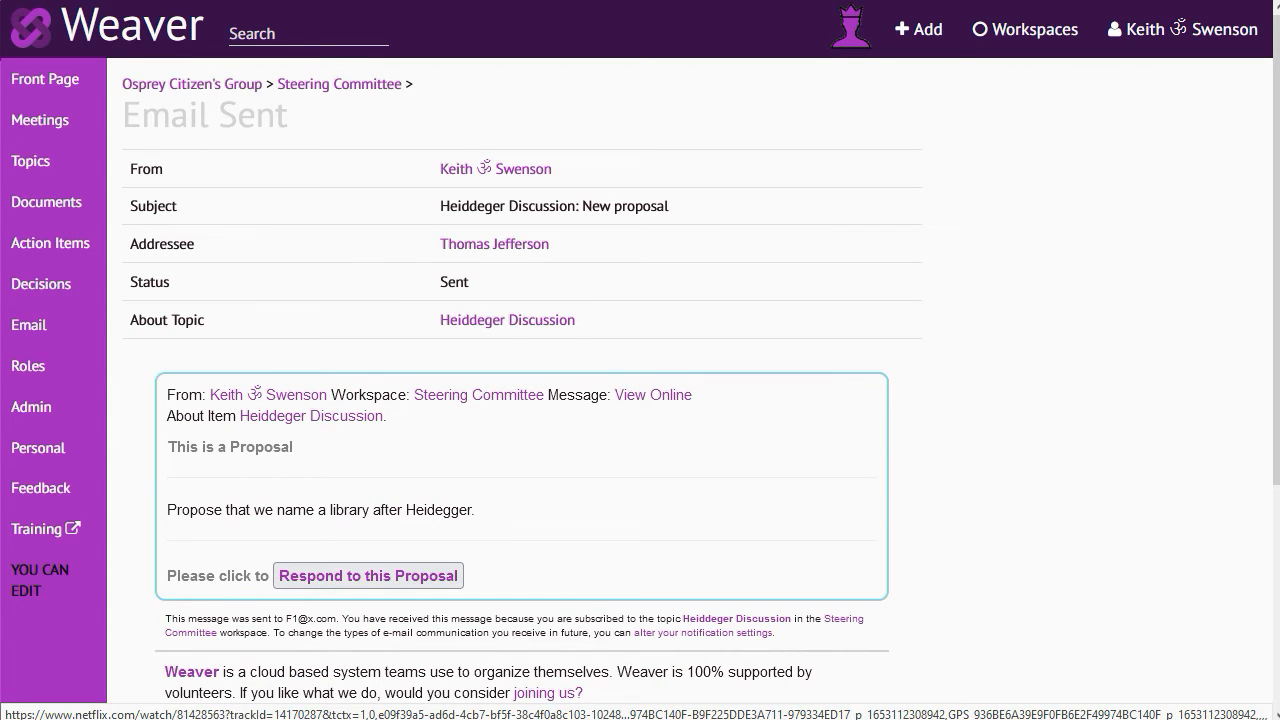
pyautogui.click(112, 1)
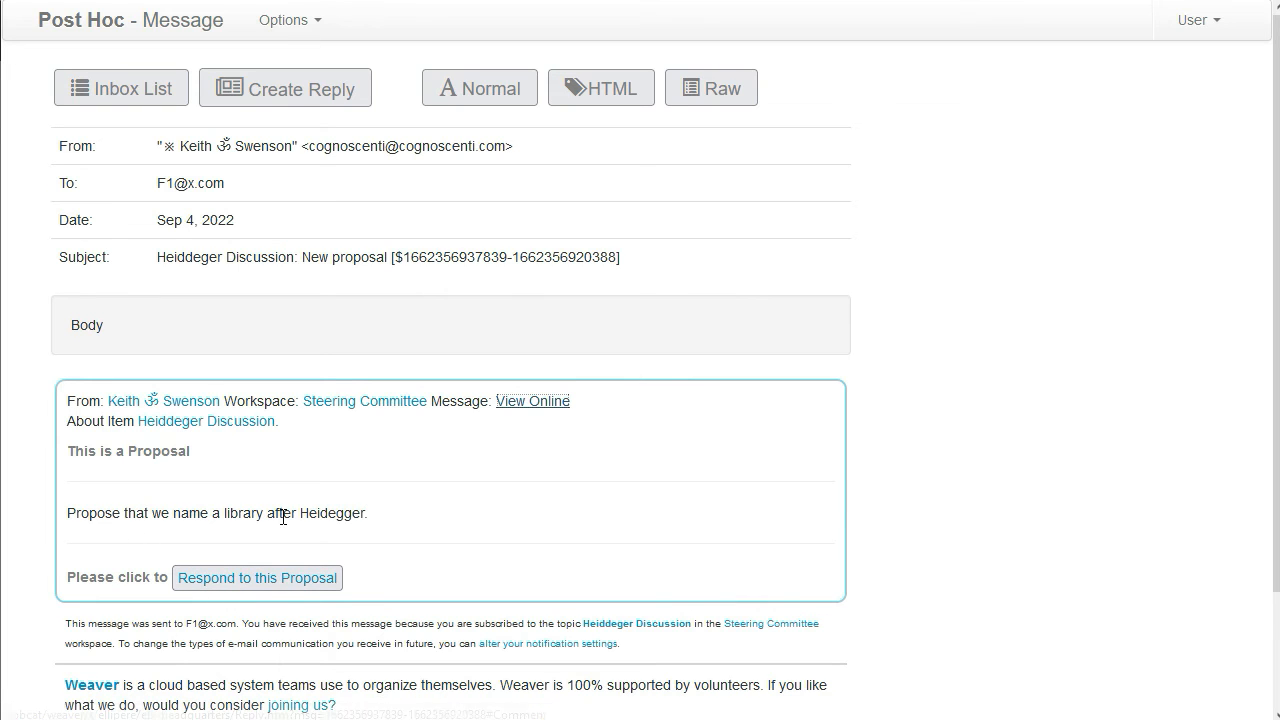
# Respond to the library proposal from the email with the text "I think good idea" and submit it as consent
pyautogui.click(283, 585)
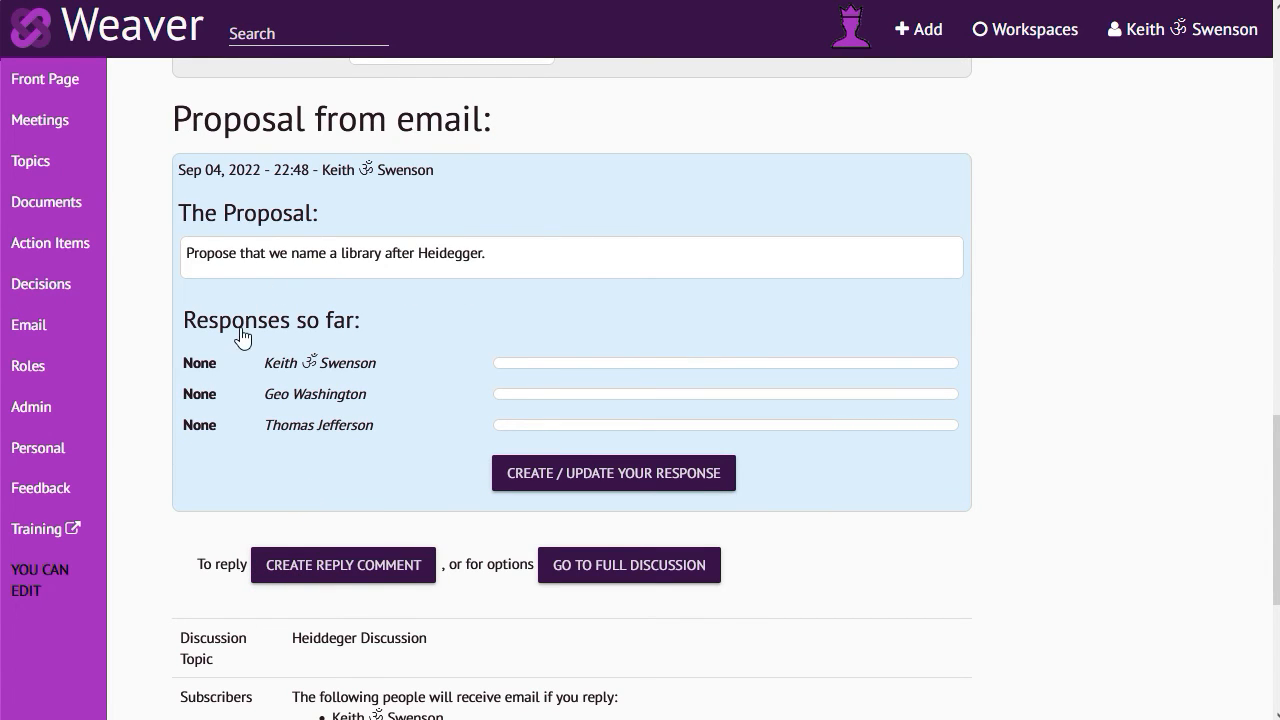
pyautogui.click(579, 472)
pyautogui.click(456, 442)
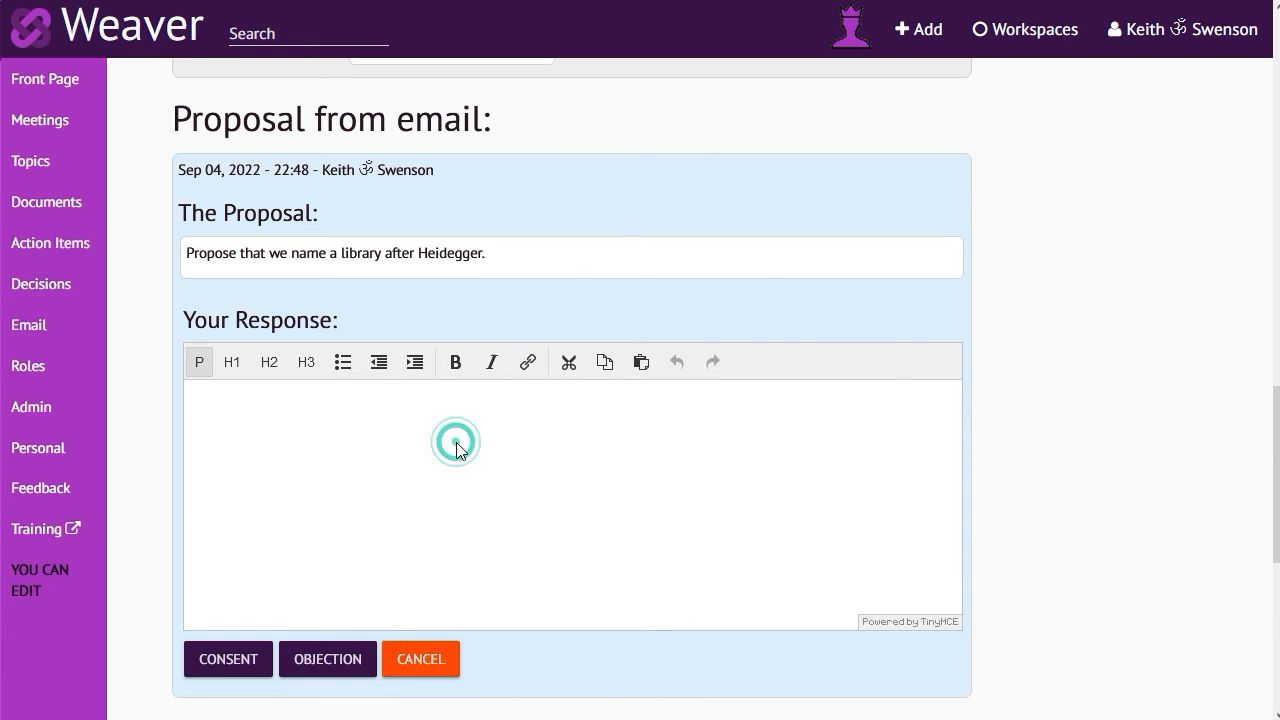
pyautogui.write('I think good idea')
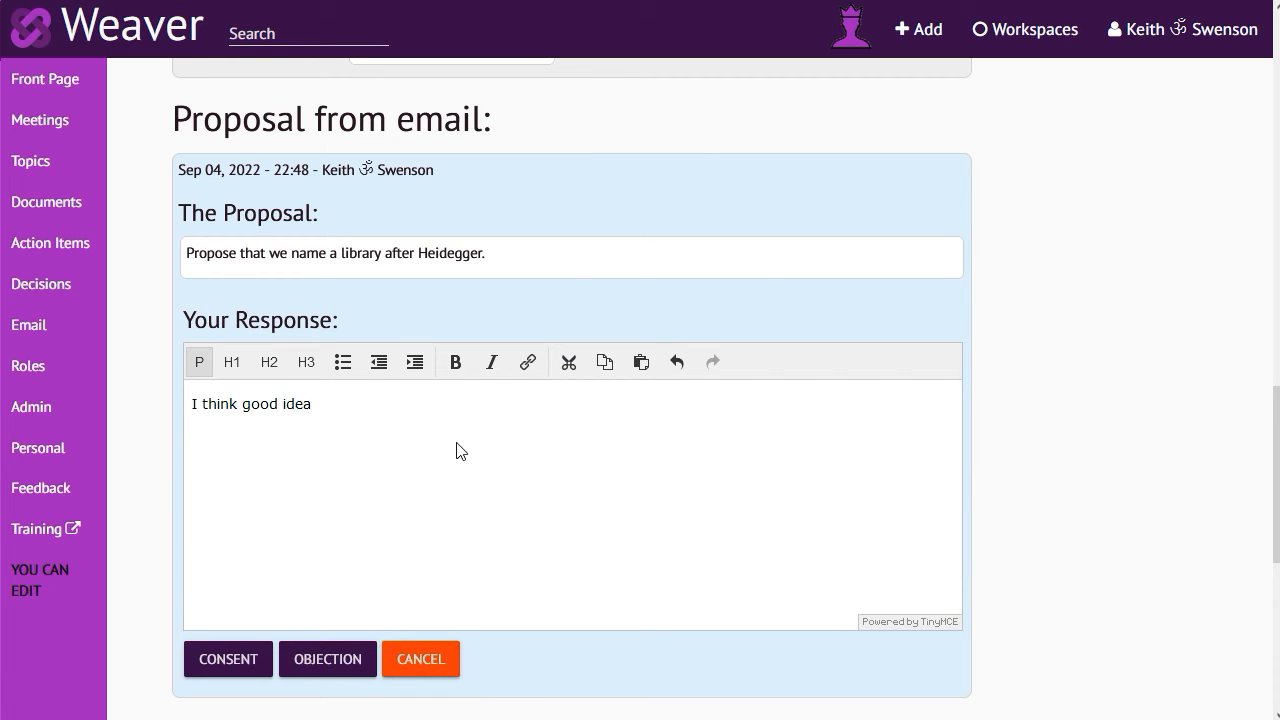
pyautogui.click(221, 669)
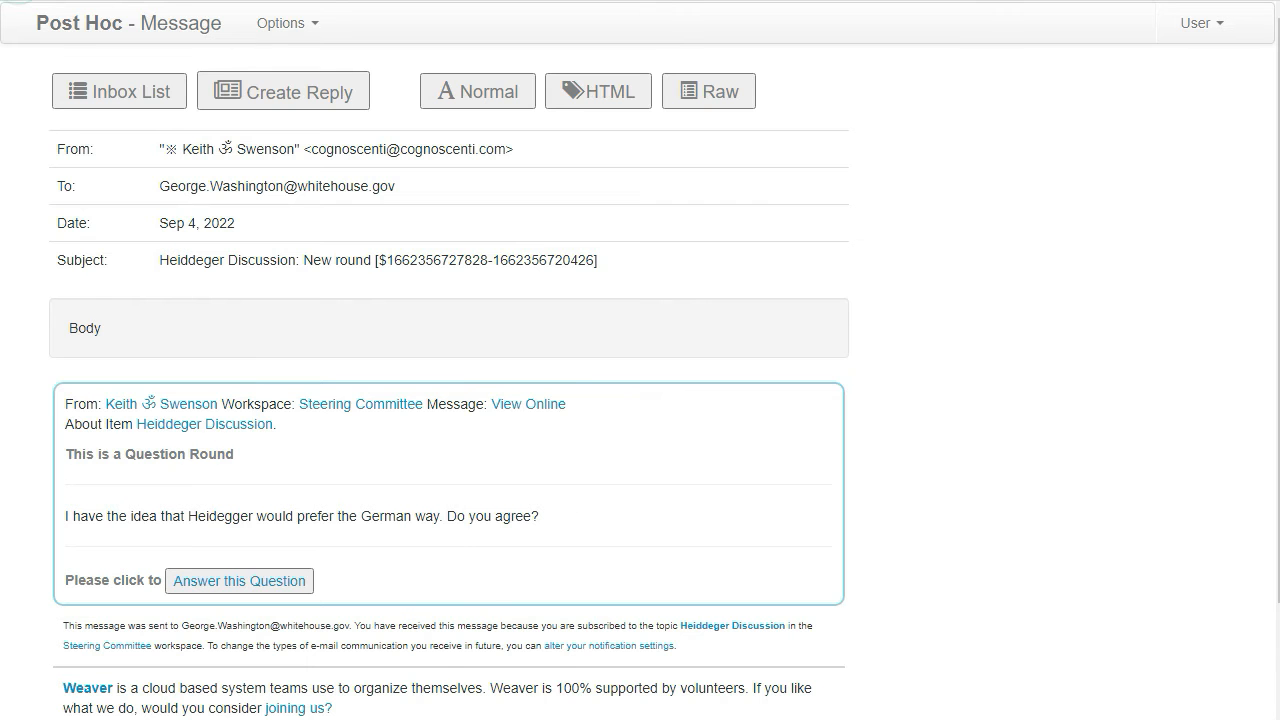
# In the logged-out browser, open the second new proposal email's response page and examine the responses, subscribers and reply identity
pyautogui.click(97, 95)
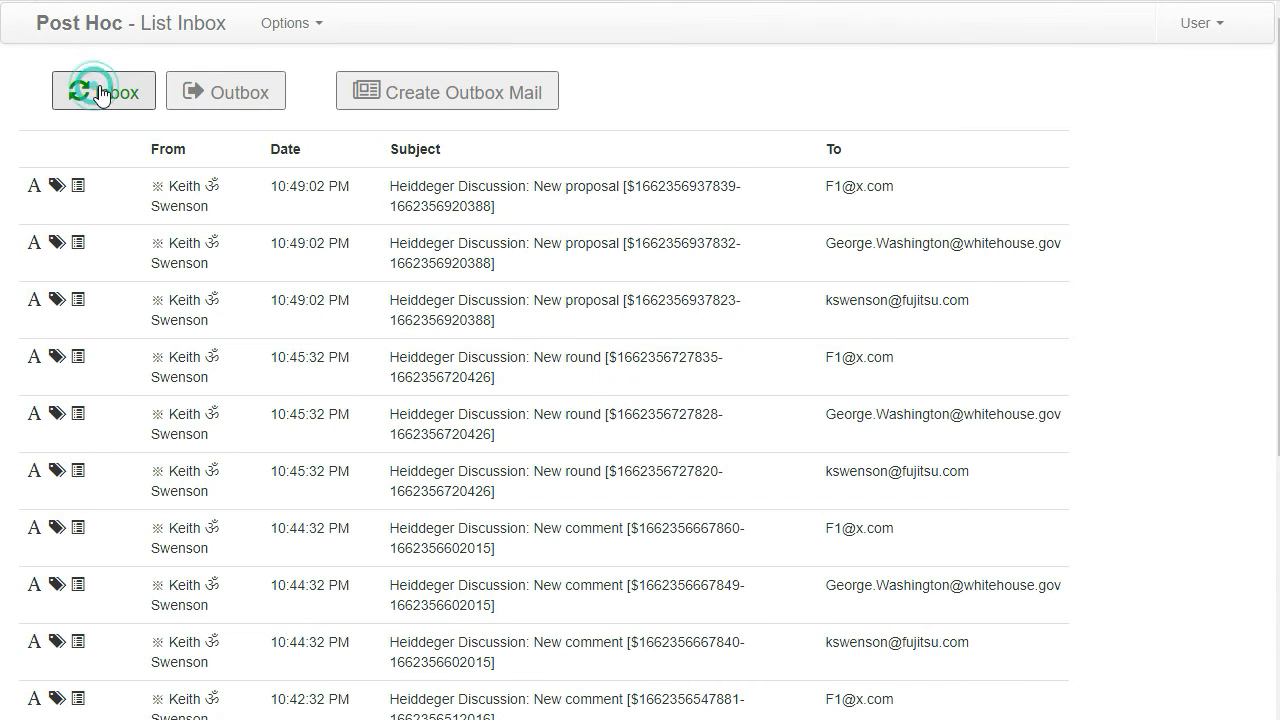
pyautogui.click(582, 238)
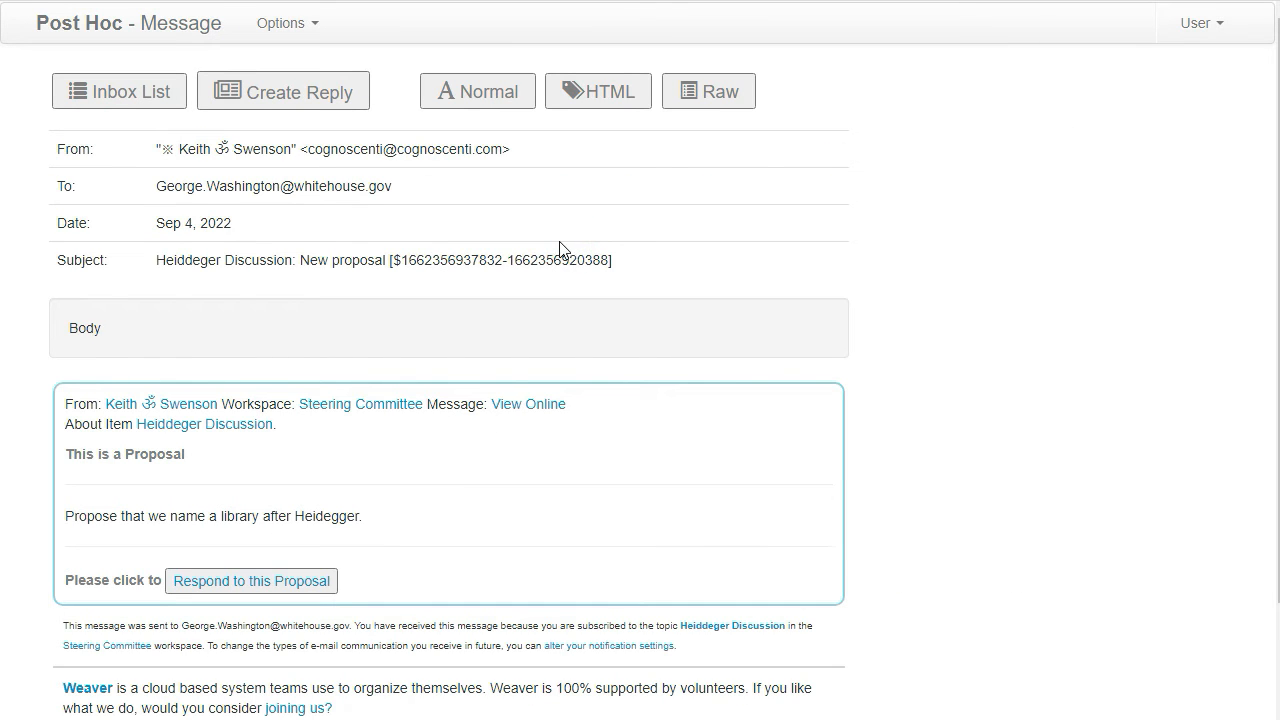
pyautogui.click(306, 584)
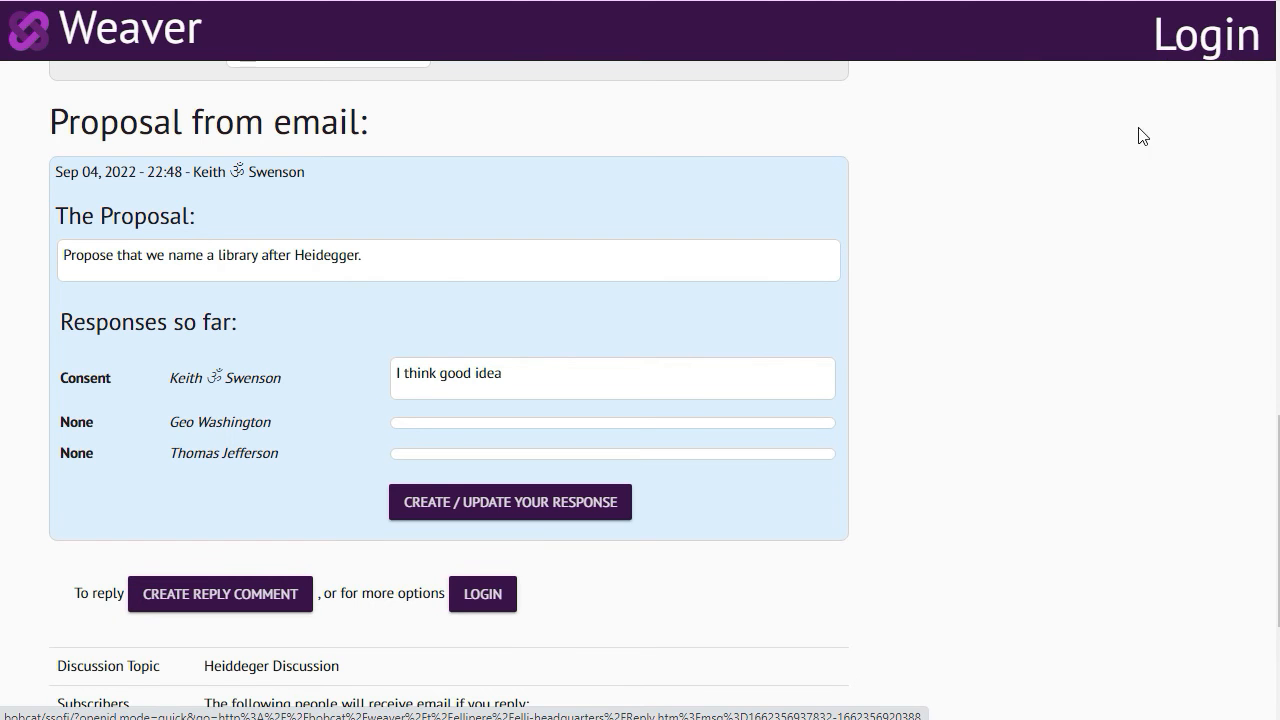
pyautogui.scroll(-3, 975, 345)
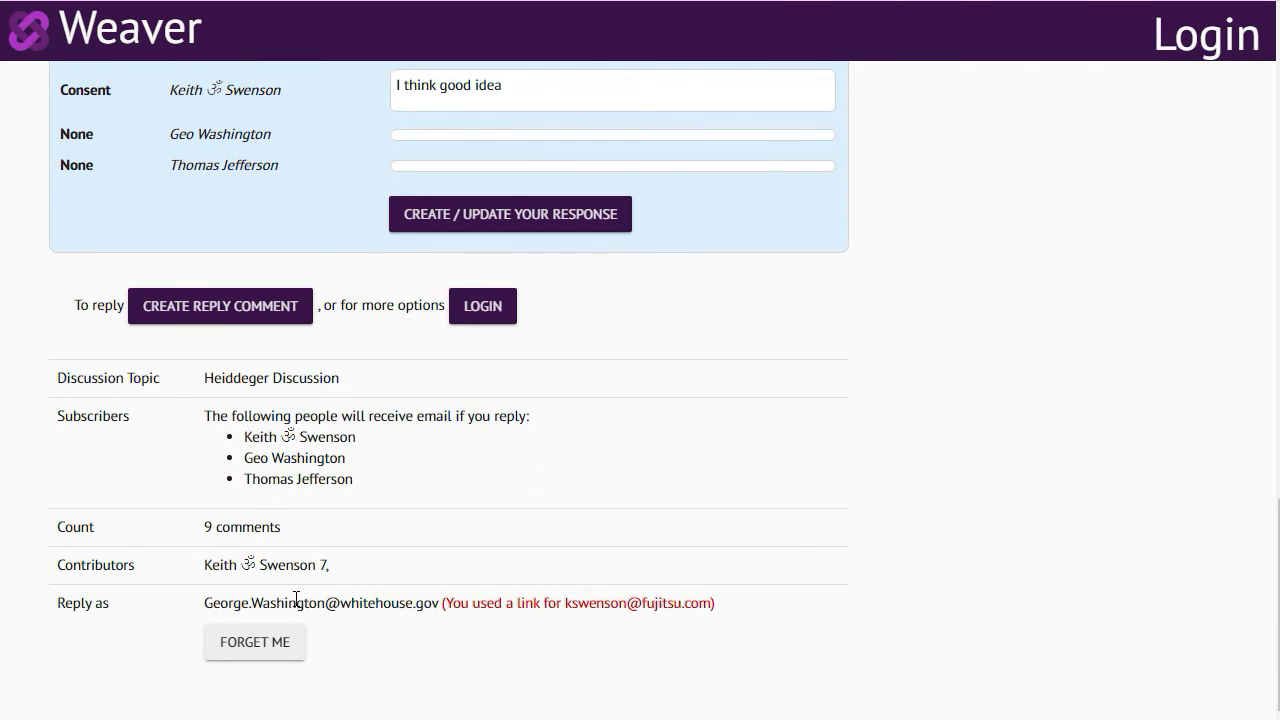
pyautogui.scroll(6, 869, 476)
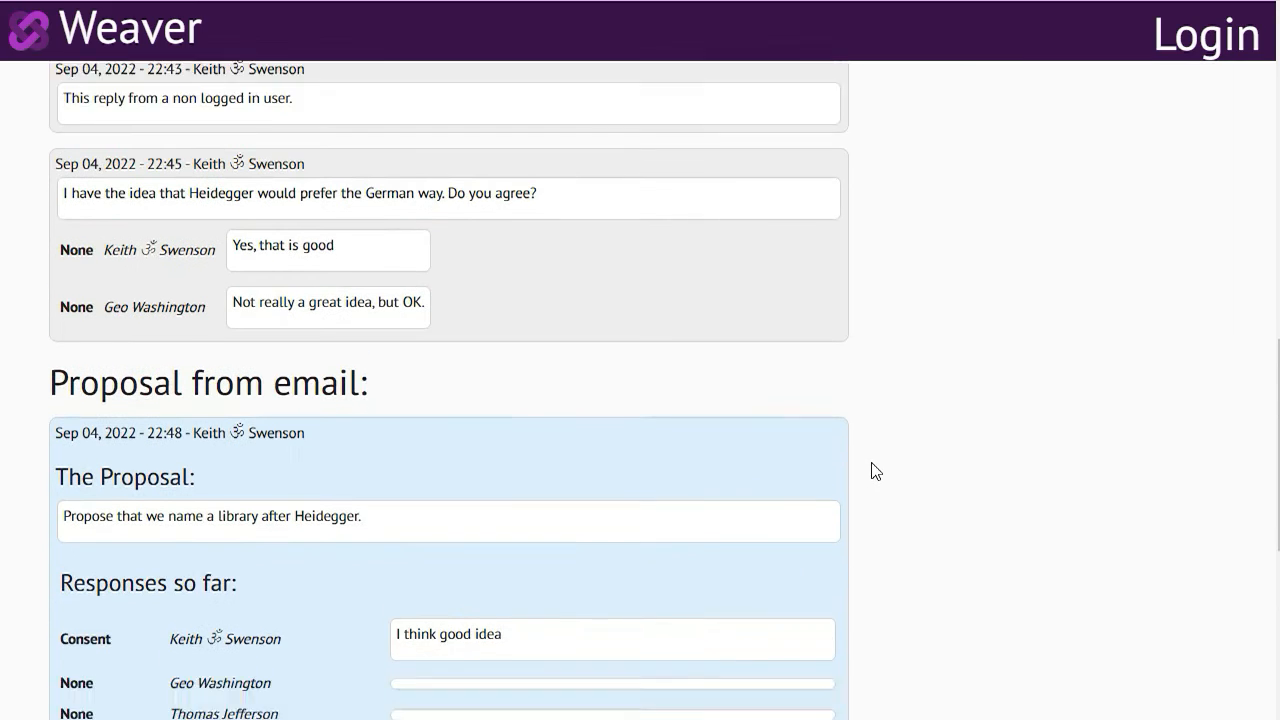
pyautogui.scroll(-3, 872, 471)
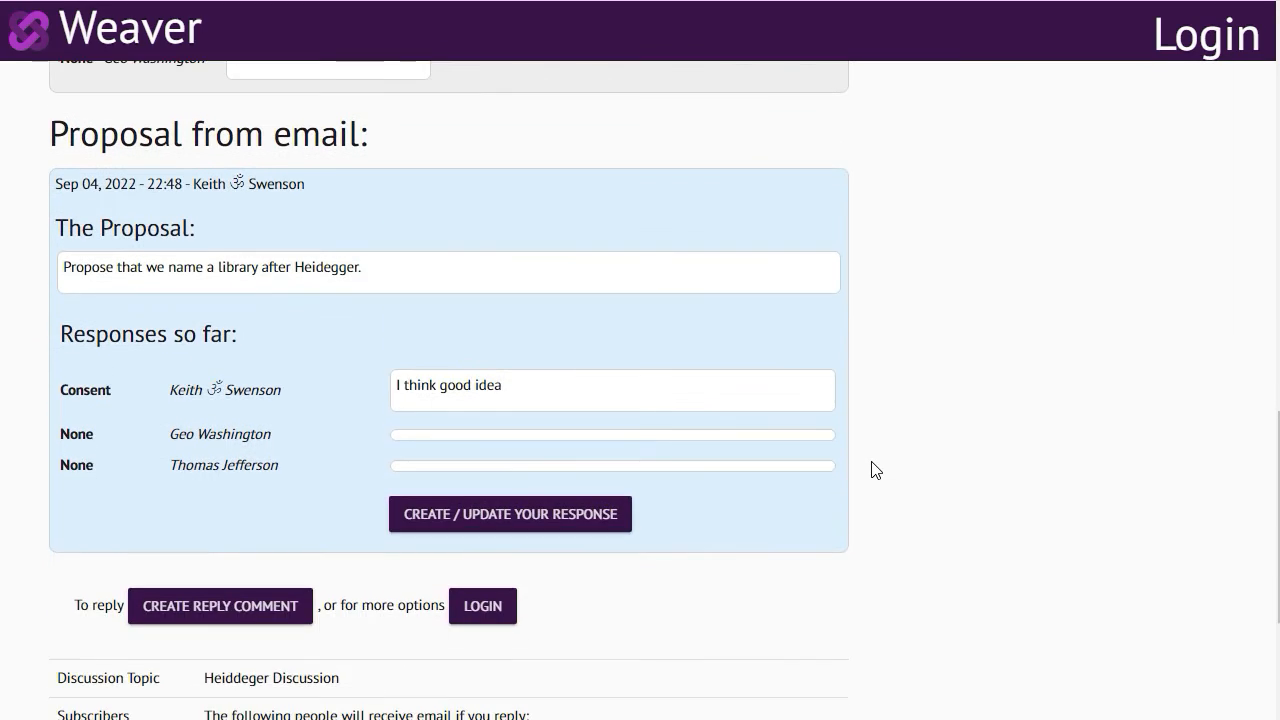
# Try objecting to the proposal without a reason, and submit consent with an empty response for the logged-out responder
pyautogui.click(466, 518)
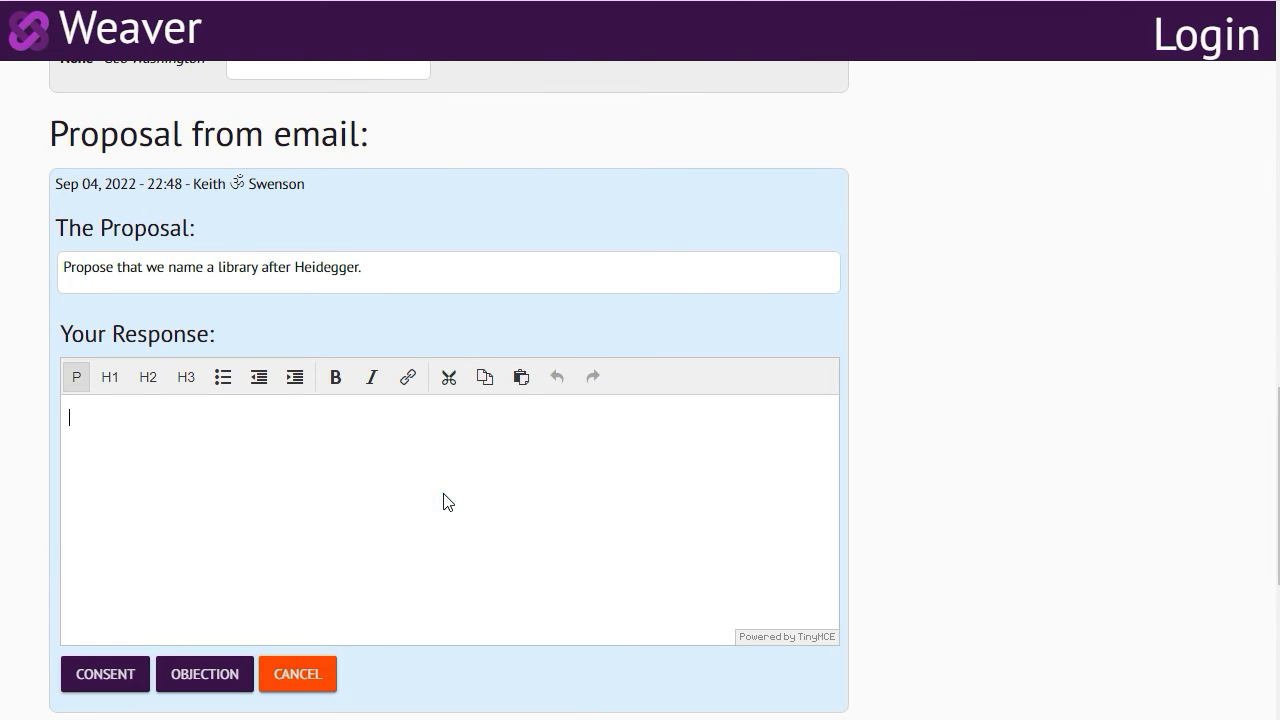
pyautogui.write('Great!')
pyautogui.moveTo(170, 418); pyautogui.dragTo(23, 422)
pyautogui.press('BackSpace')
pyautogui.click(207, 684)
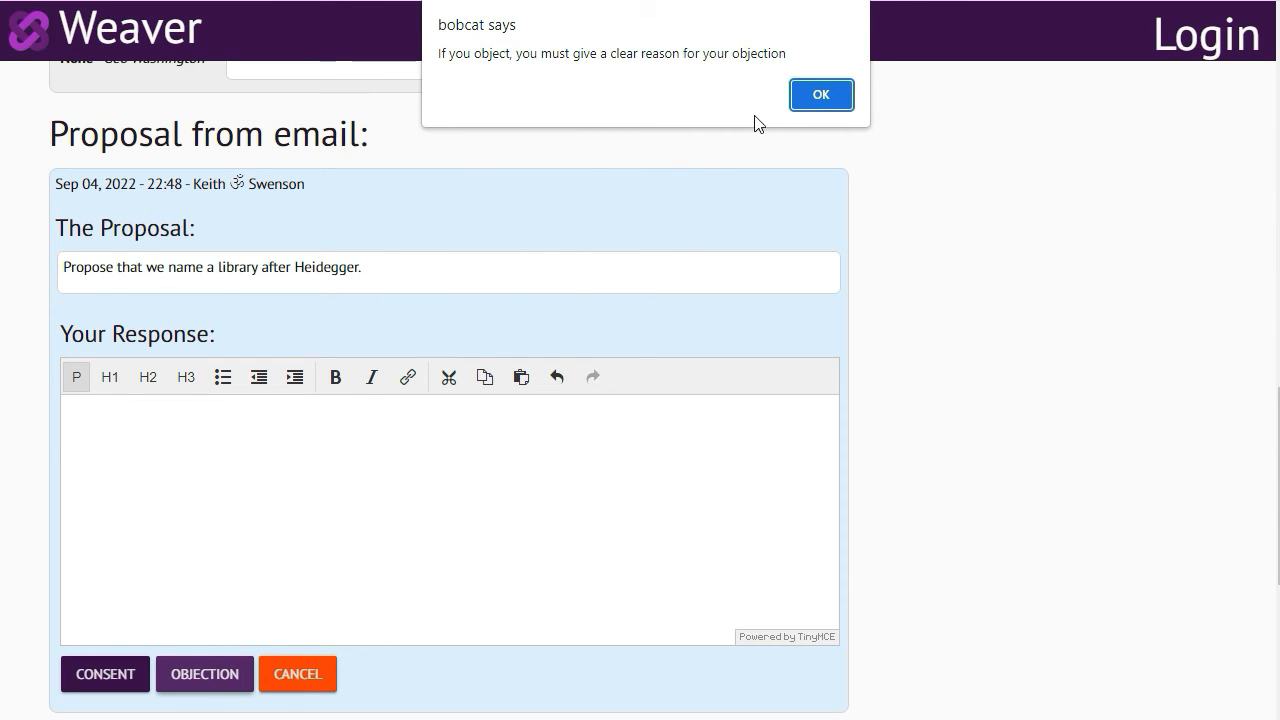
pyautogui.click(820, 95)
pyautogui.click(88, 677)
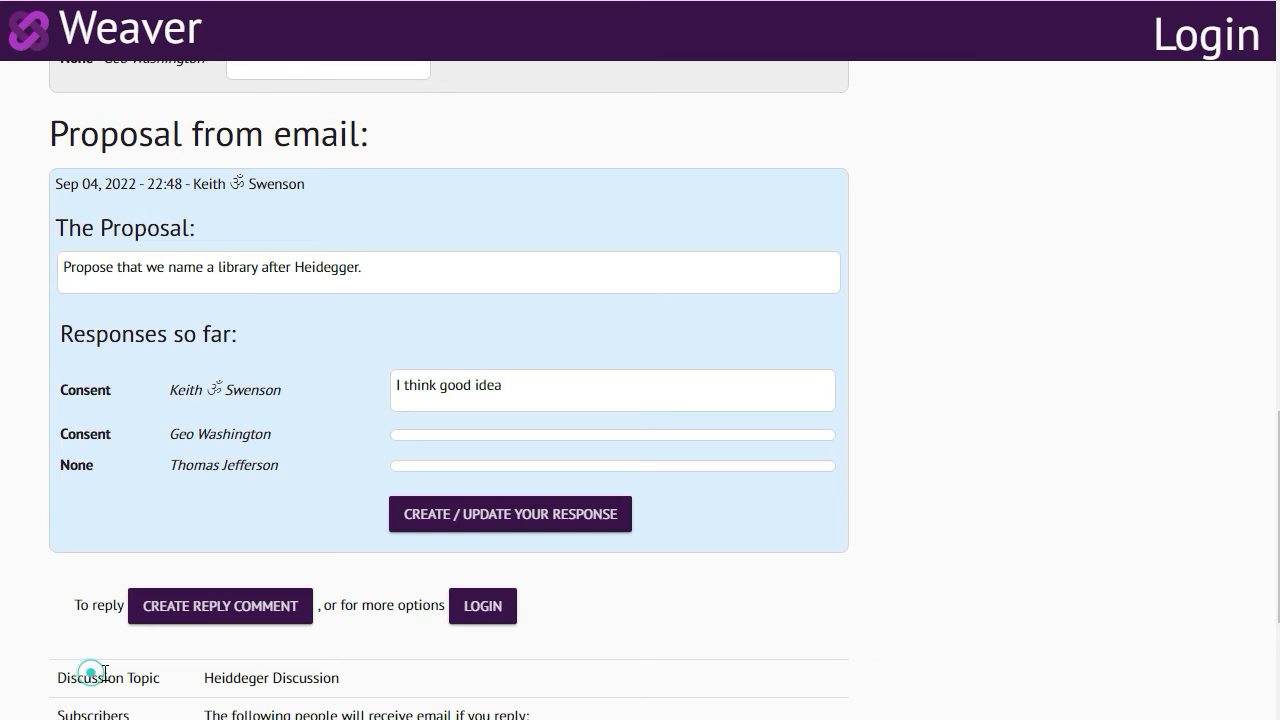
# Change the logged-out responder's response to an objection with the reason "This is a very bad idea!!!!"
pyautogui.click(492, 518)
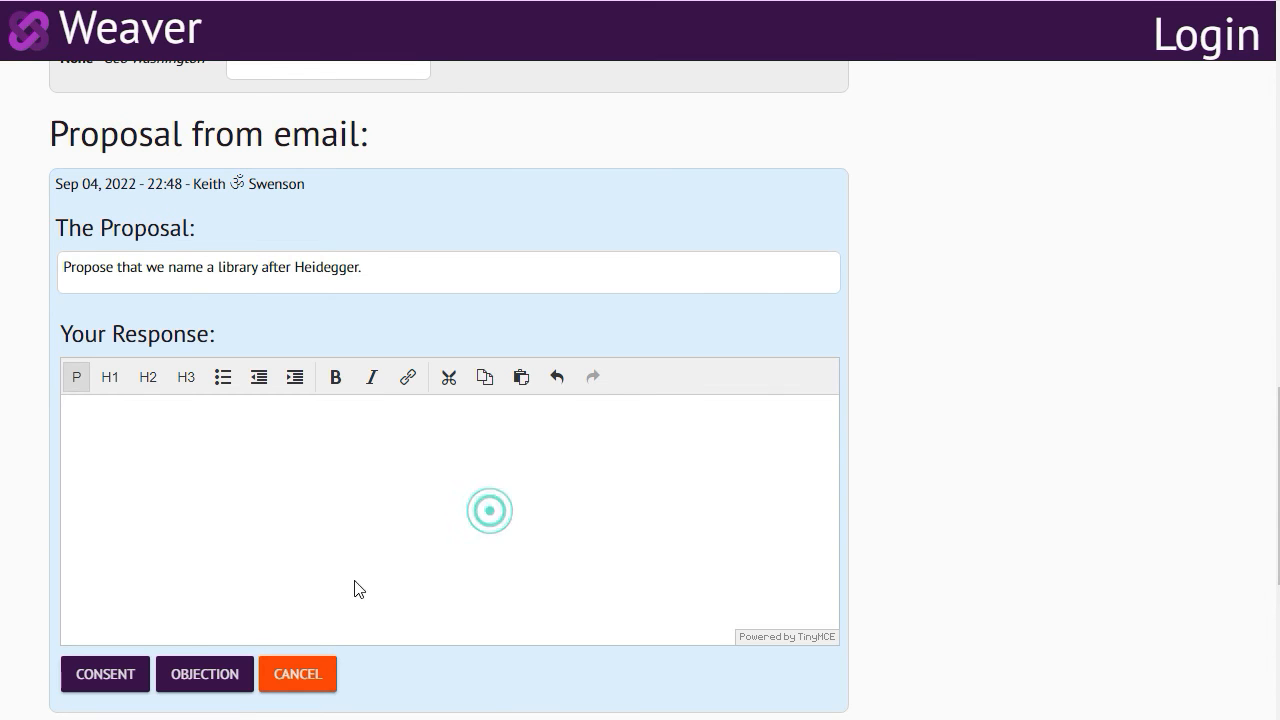
pyautogui.click(236, 683)
pyautogui.click(826, 90)
pyautogui.click(391, 446)
pyautogui.write('This is a very bad idea!!!!')
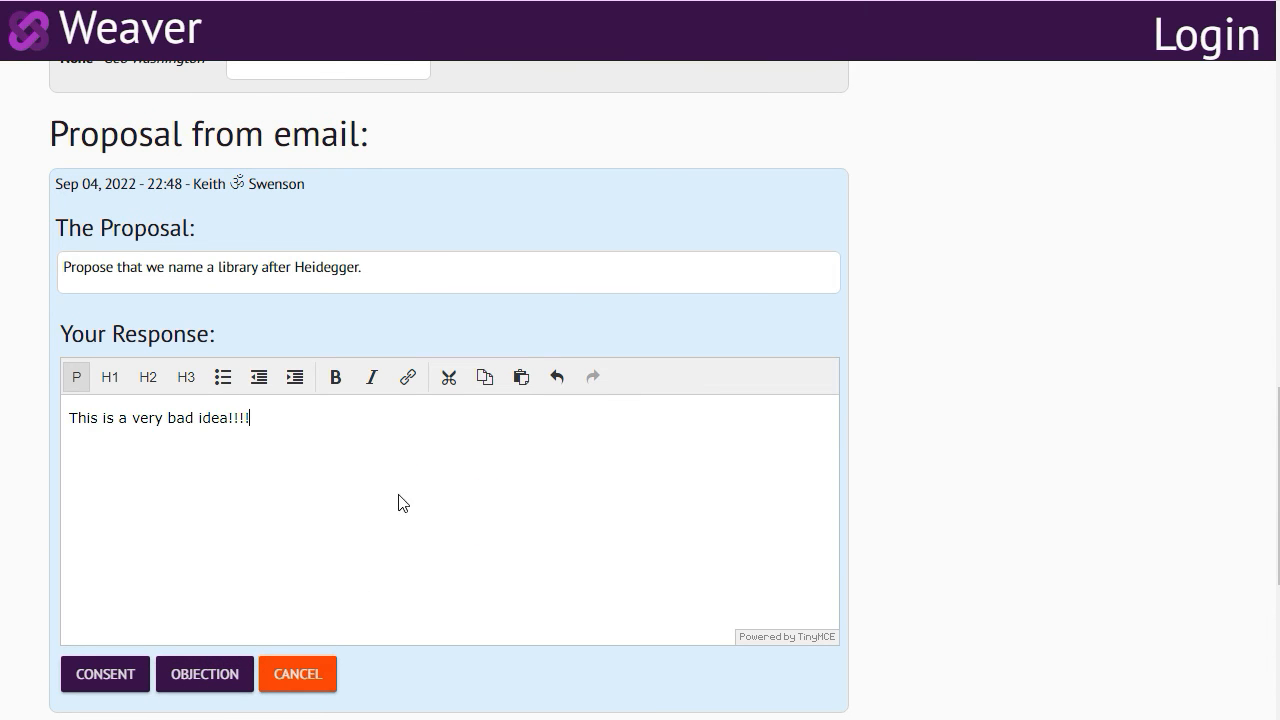
pyautogui.click(206, 680)
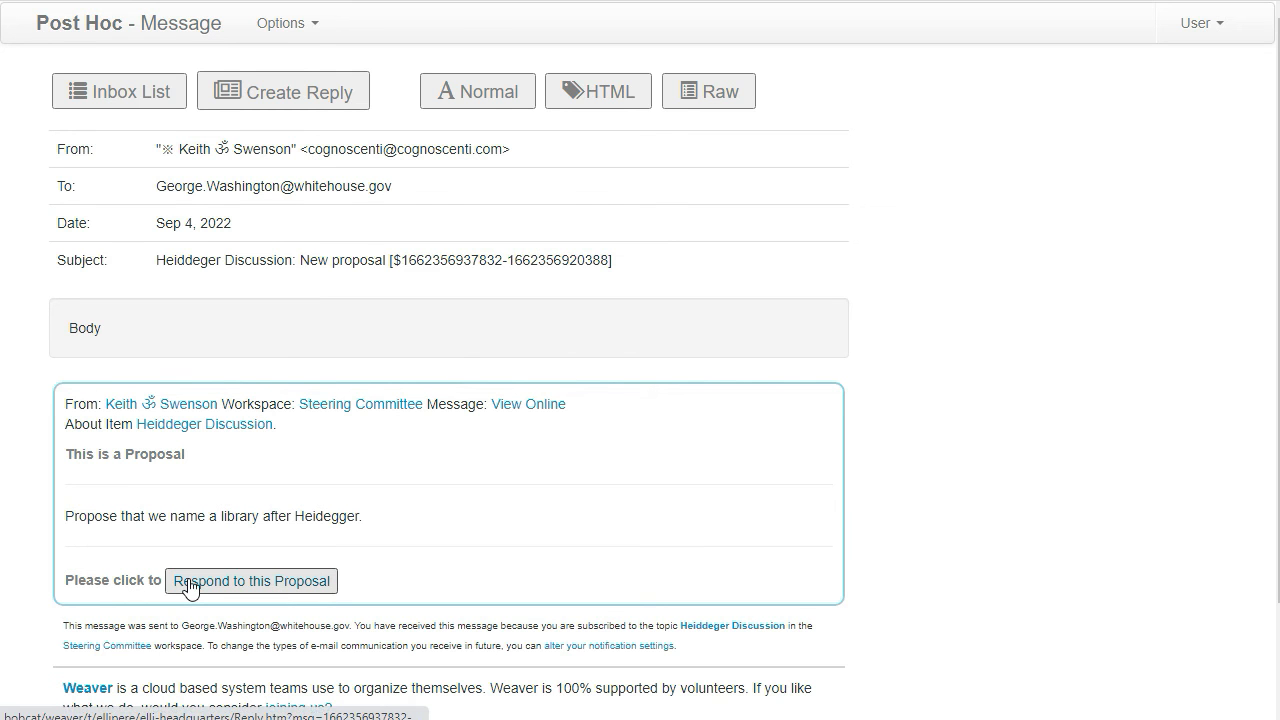
# View the proposal email's online copy while logged out, and check its linked sender profile and Steering Committee workspace page
pyautogui.click(516, 408)
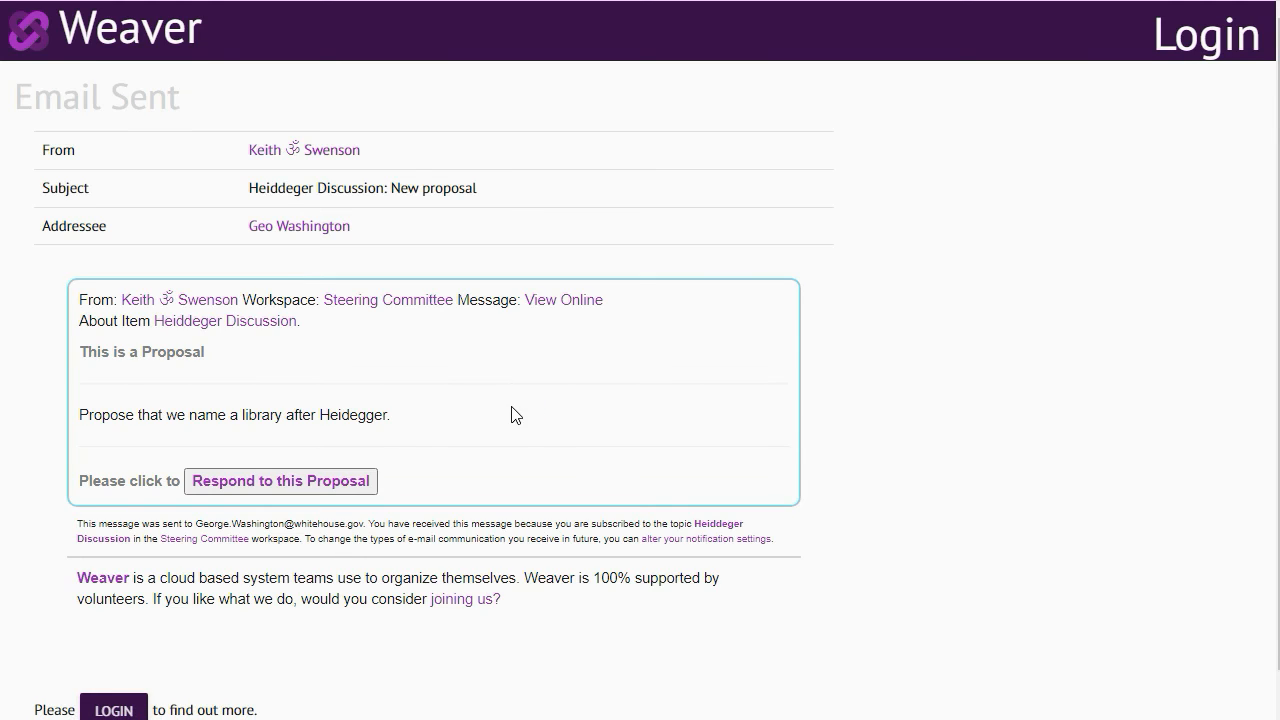
pyautogui.scroll(-1, 476, 387)
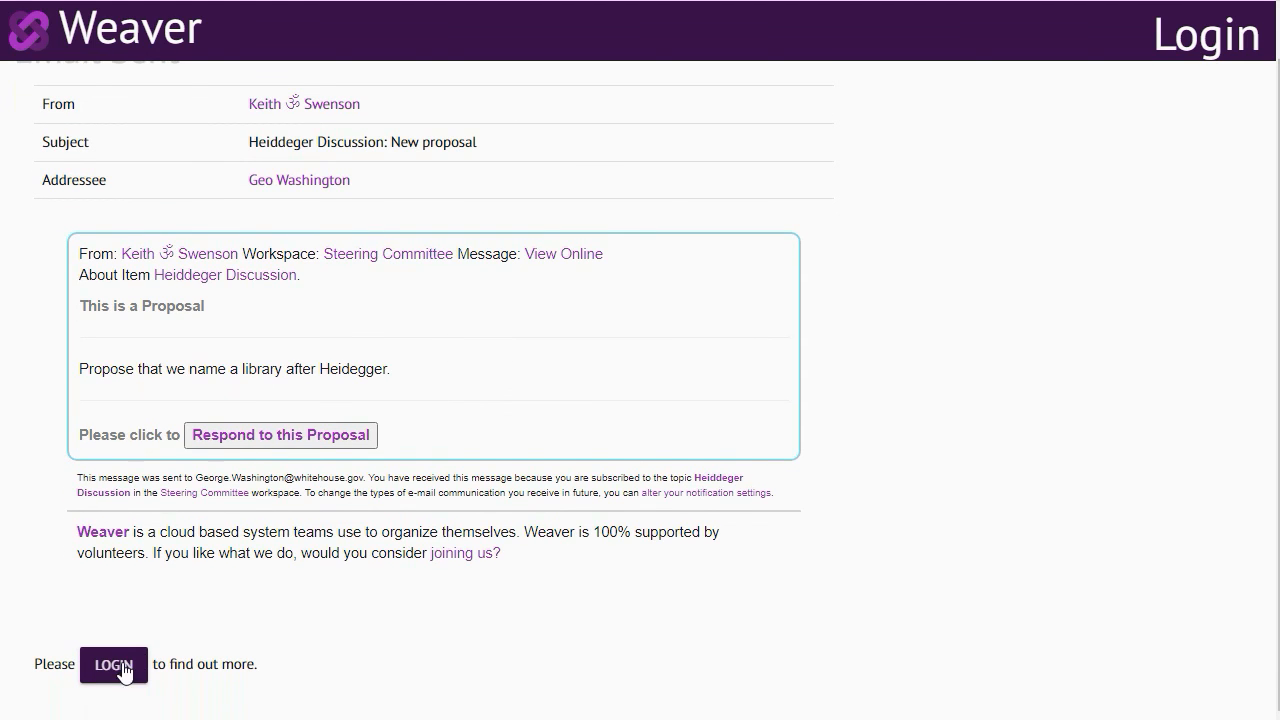
pyautogui.scroll(1, 263, 397)
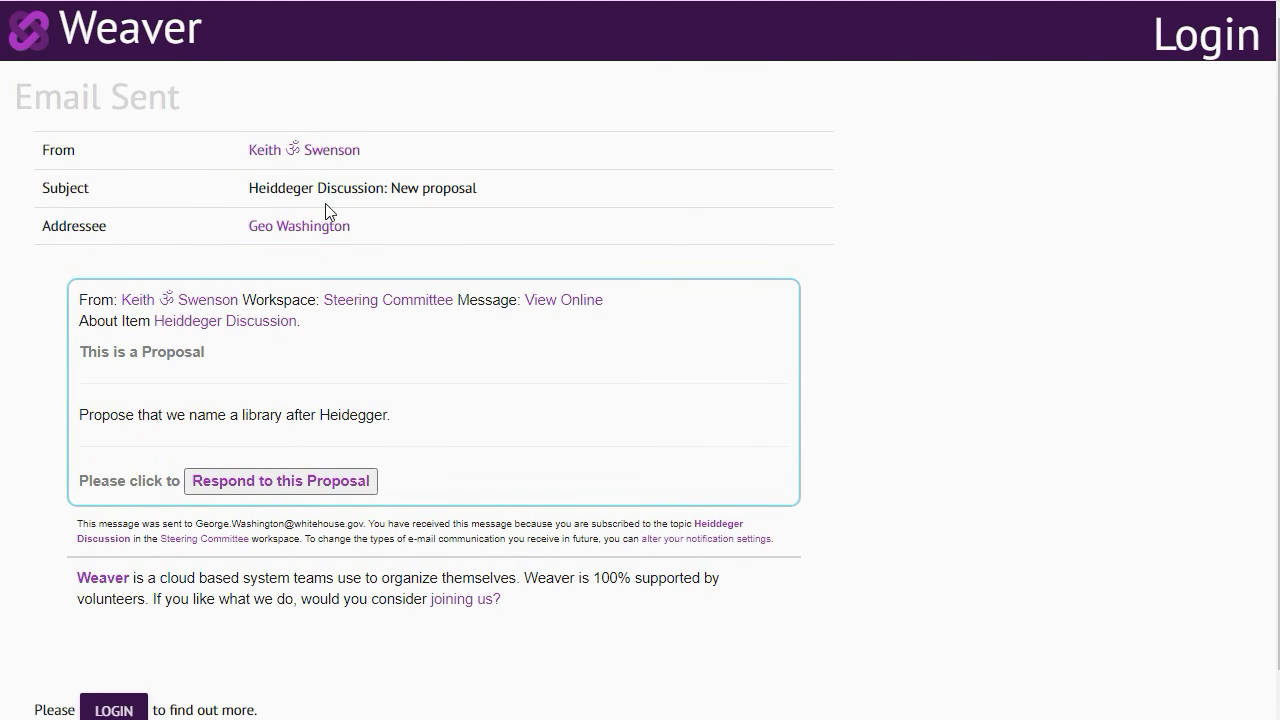
pyautogui.click(296, 151)
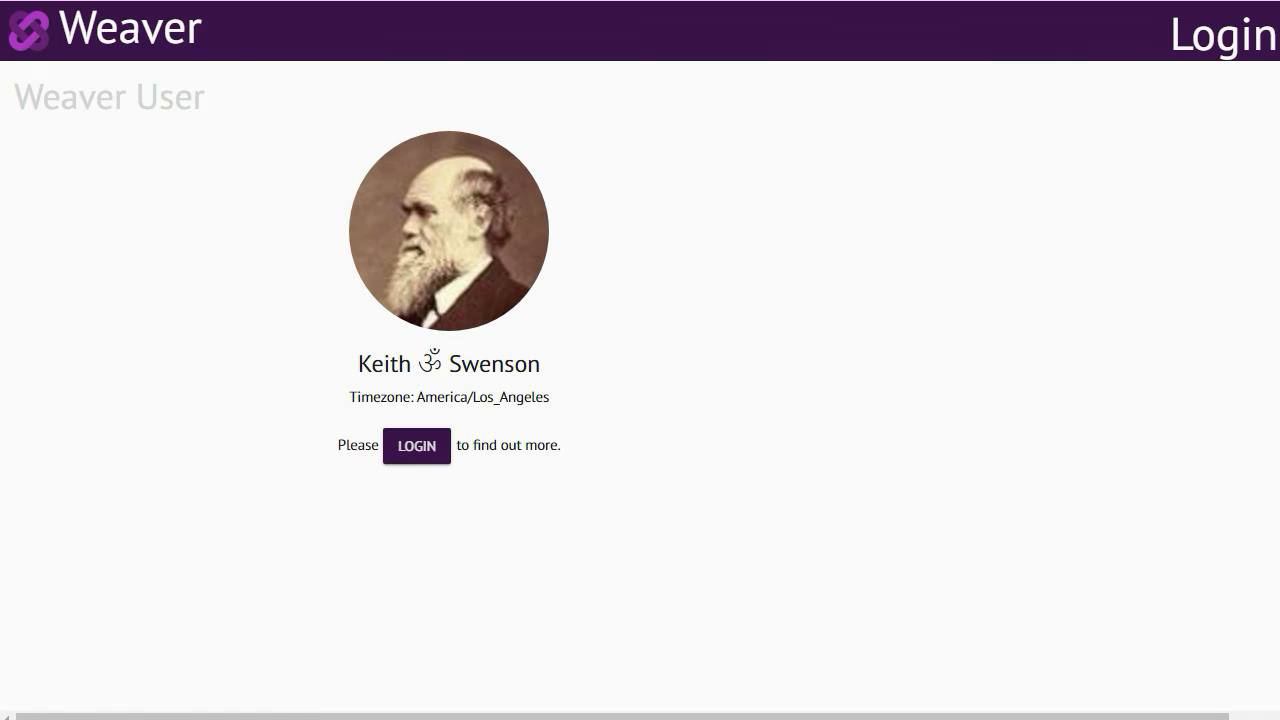
pyautogui.hotkey('alt', 'Left')
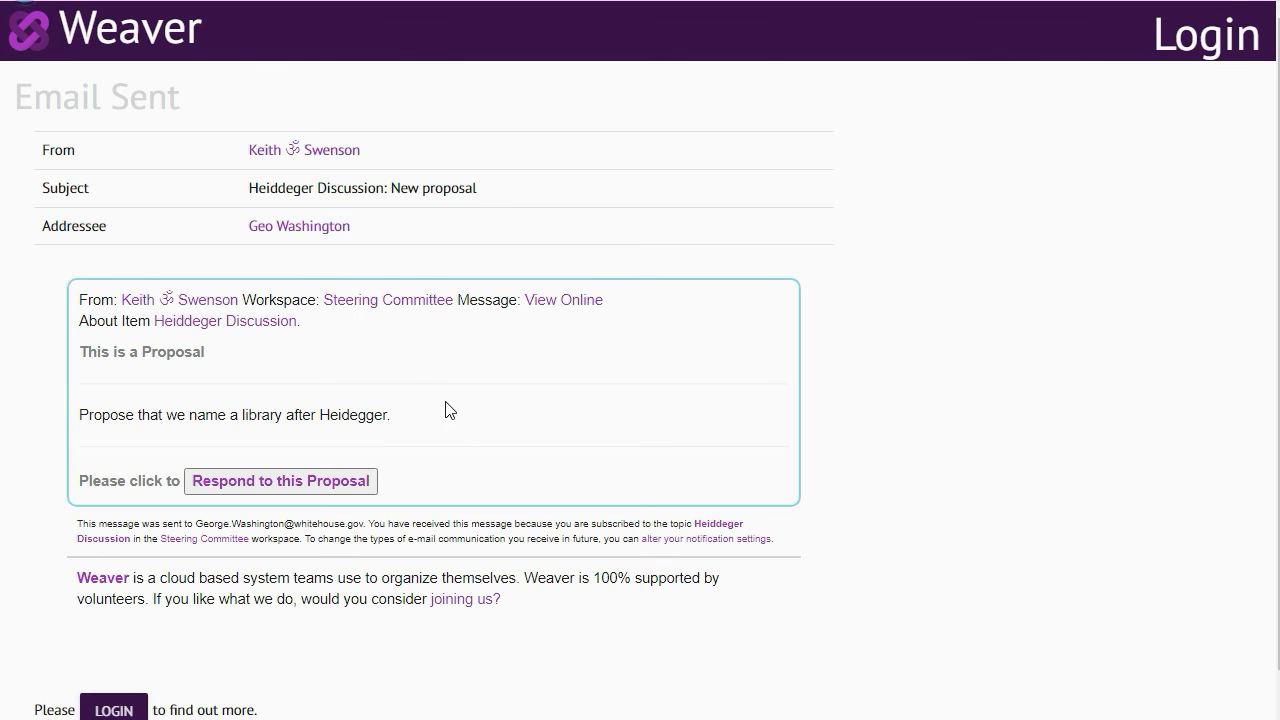
pyautogui.click(378, 305)
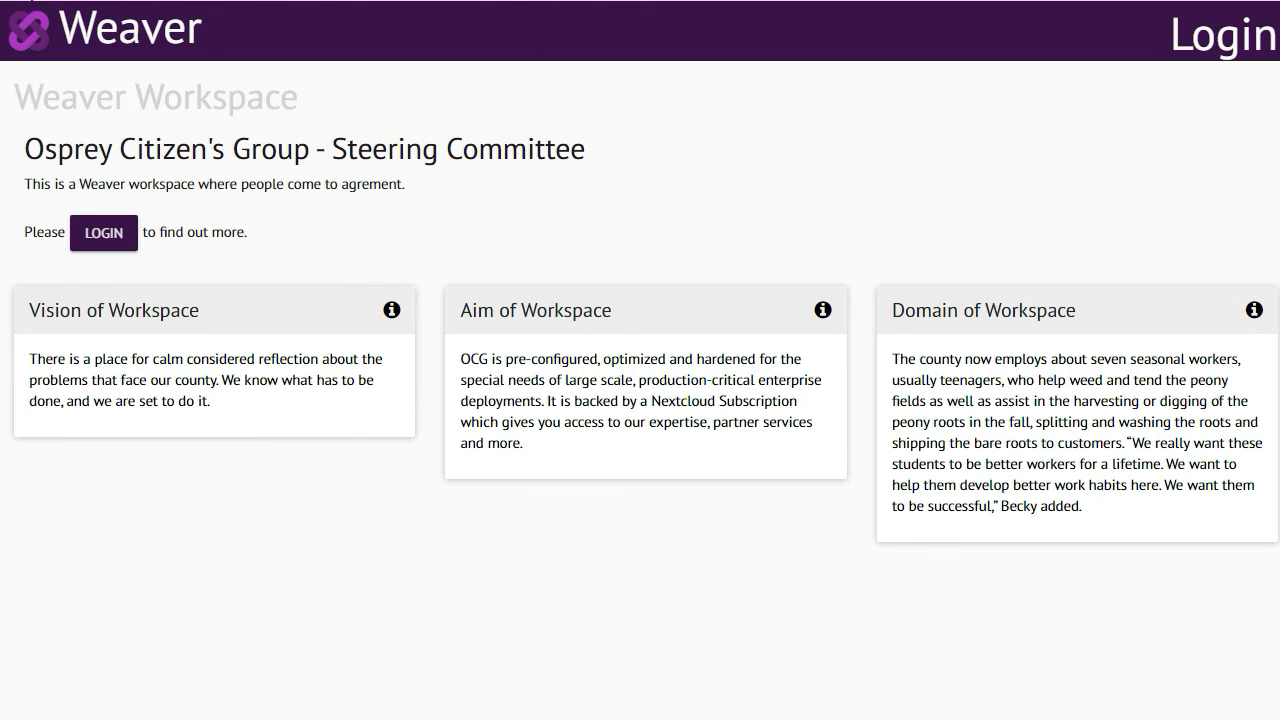
pyautogui.click(30, 0)
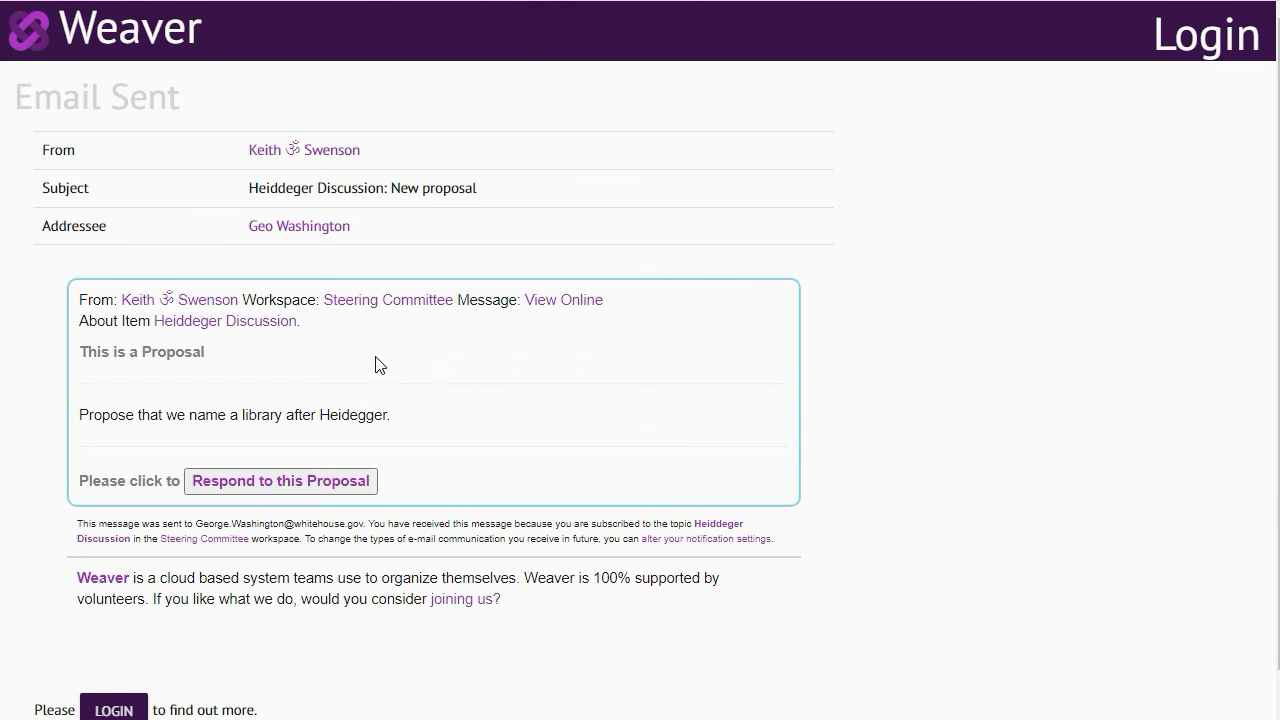
# Examine the logged-out Heiddeger Discussion topic page with its comments and proposal responses, and return to the proposal email
pyautogui.click(250, 322)
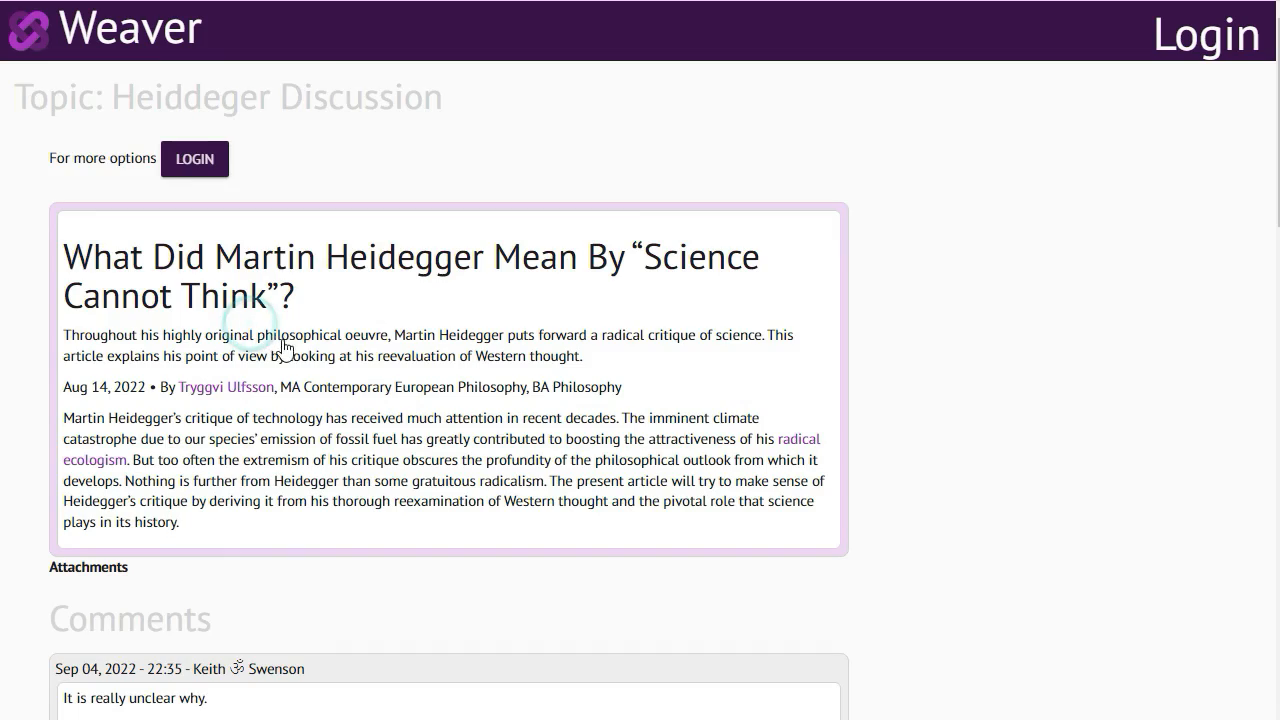
pyautogui.scroll(-20, 300, 347)
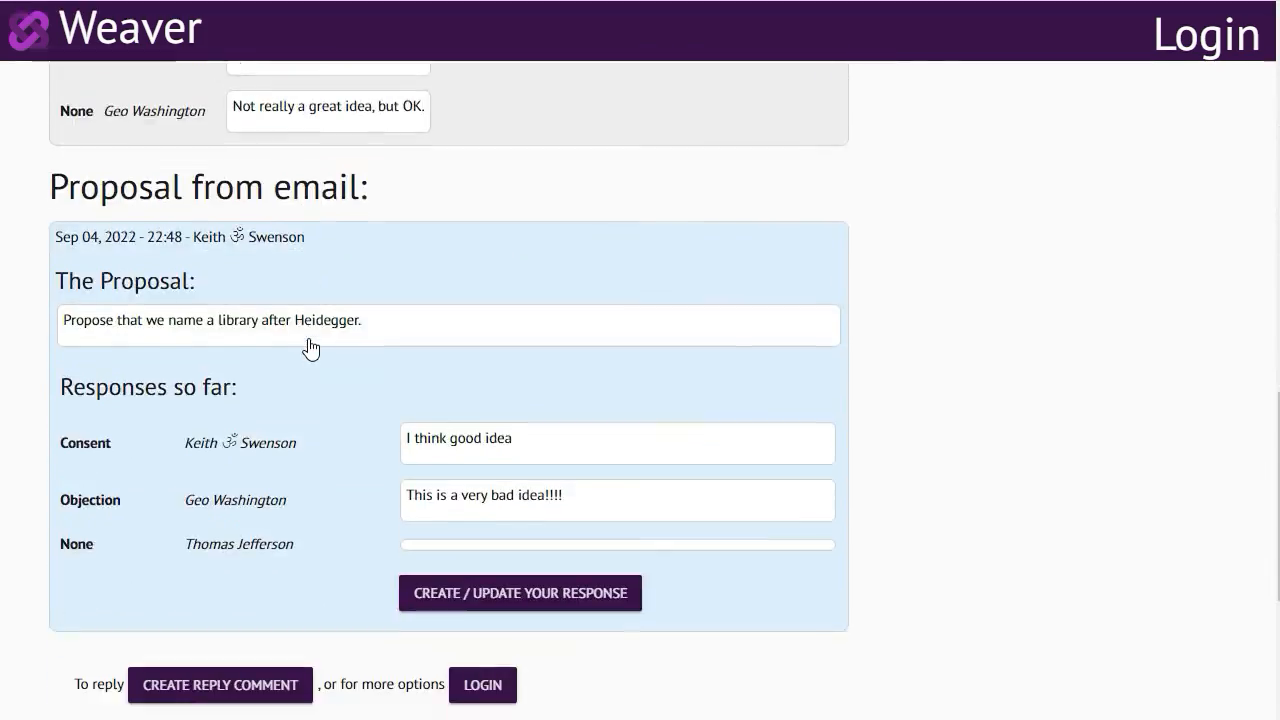
pyautogui.scroll(10, 310, 347)
pyautogui.scroll(6, 309, 346)
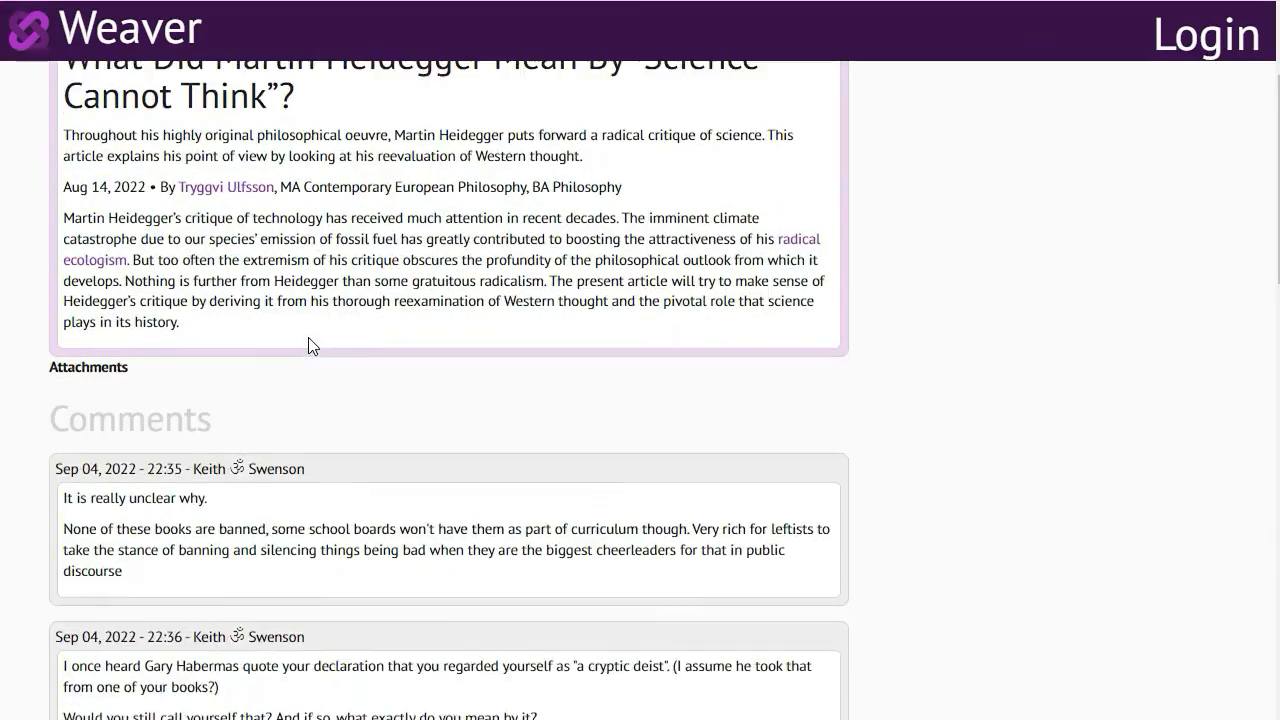
pyautogui.scroll(2, 308, 337)
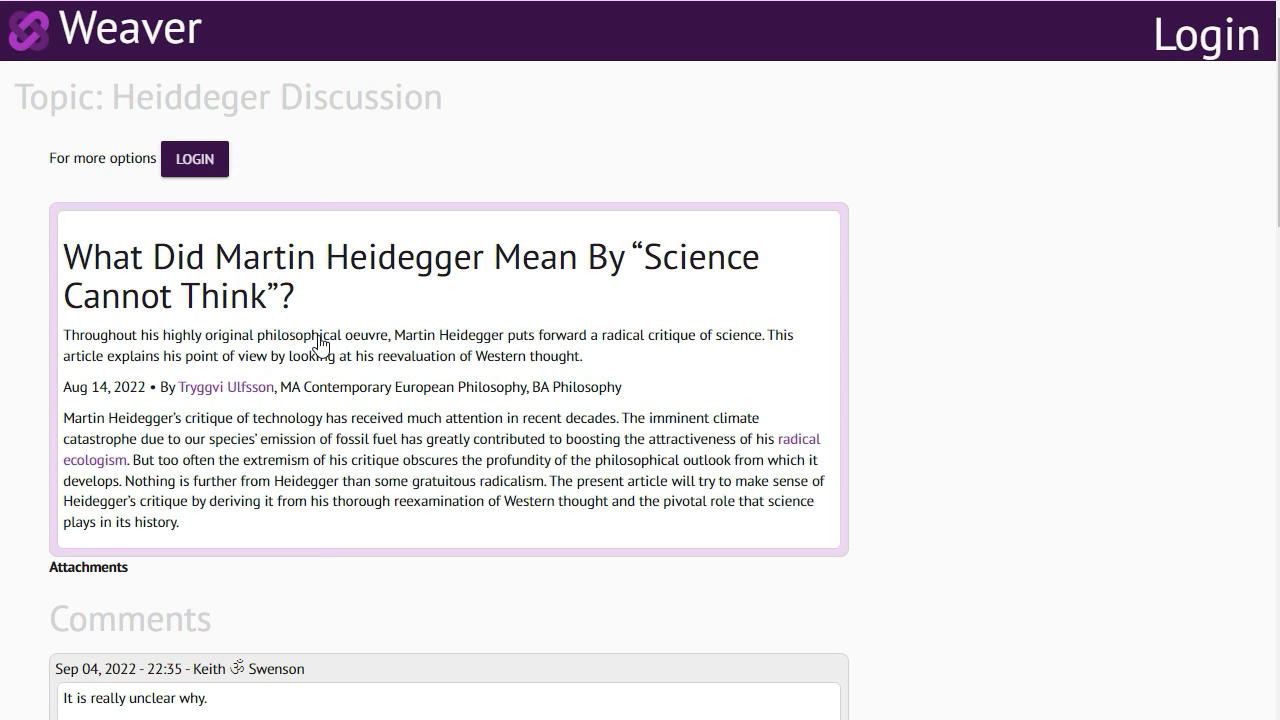
pyautogui.click(20, 0)
pyautogui.click(16, 0)
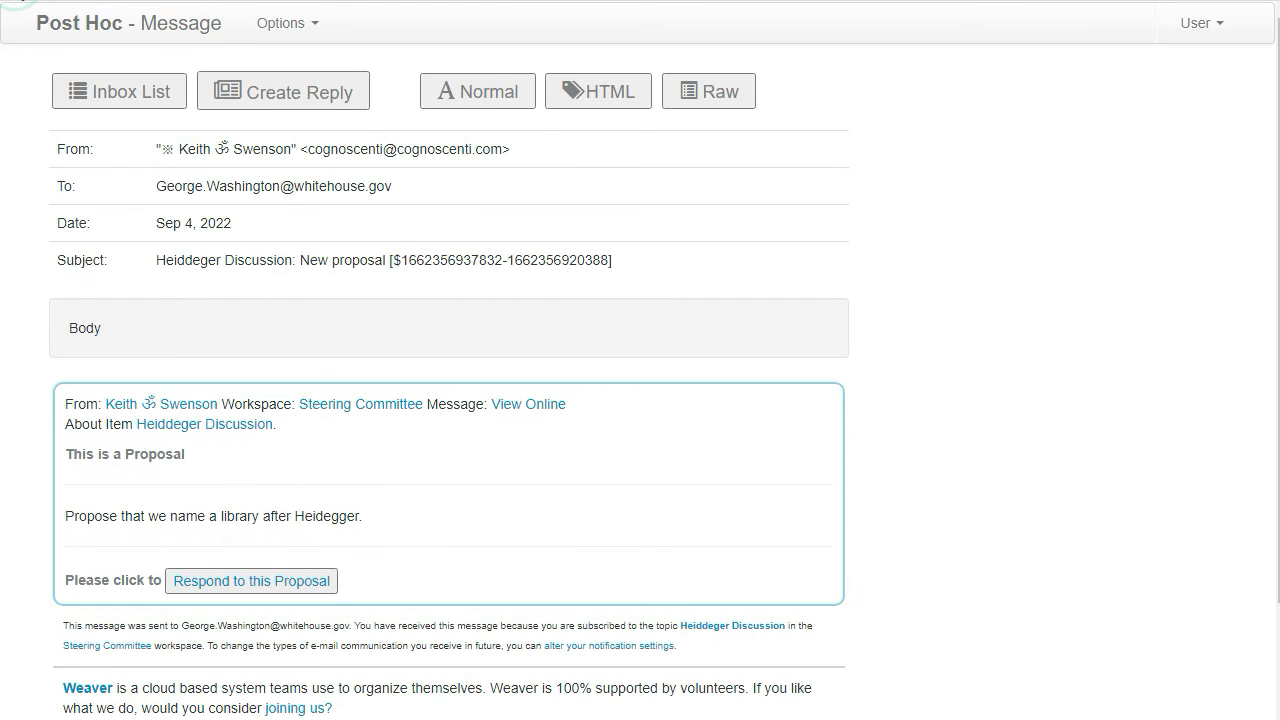